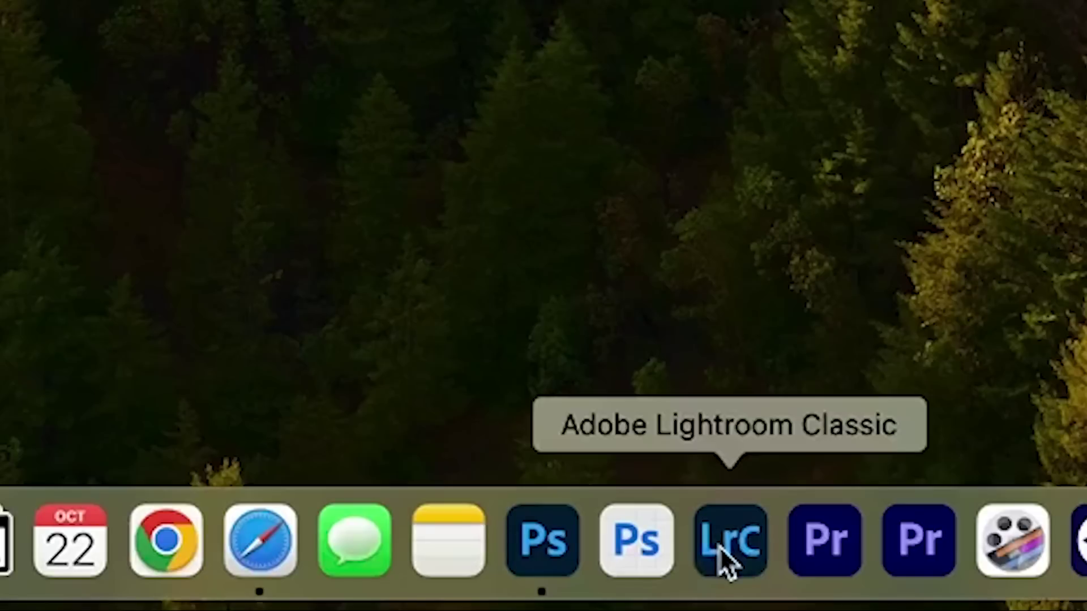
Launch Lightroom Classic and upgrade the AerialPhotos catalog to the 2025 version.
left_click(726, 548)
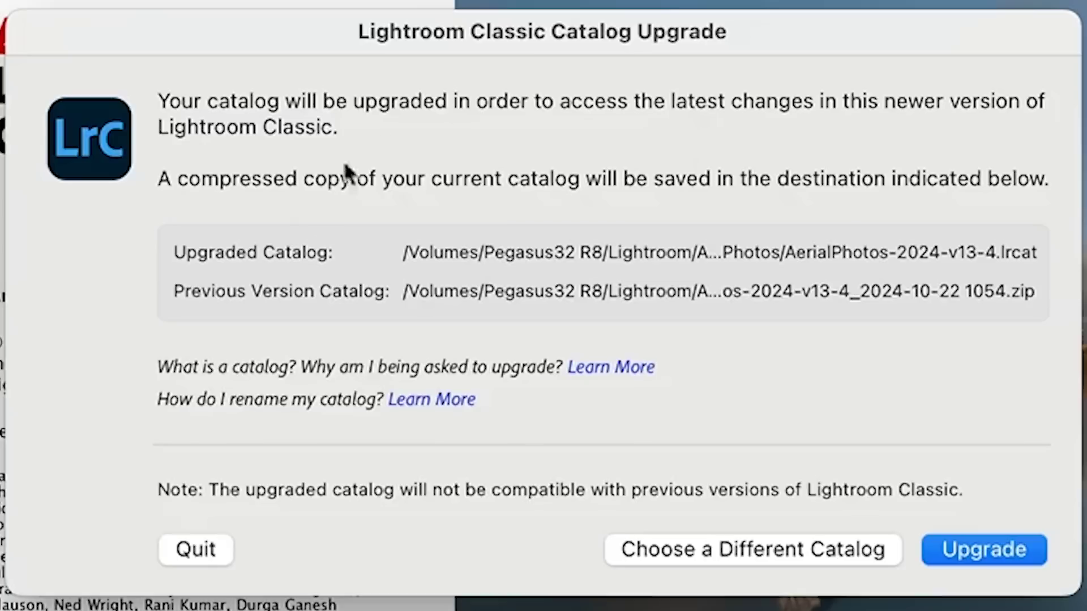
left_click(1010, 550)
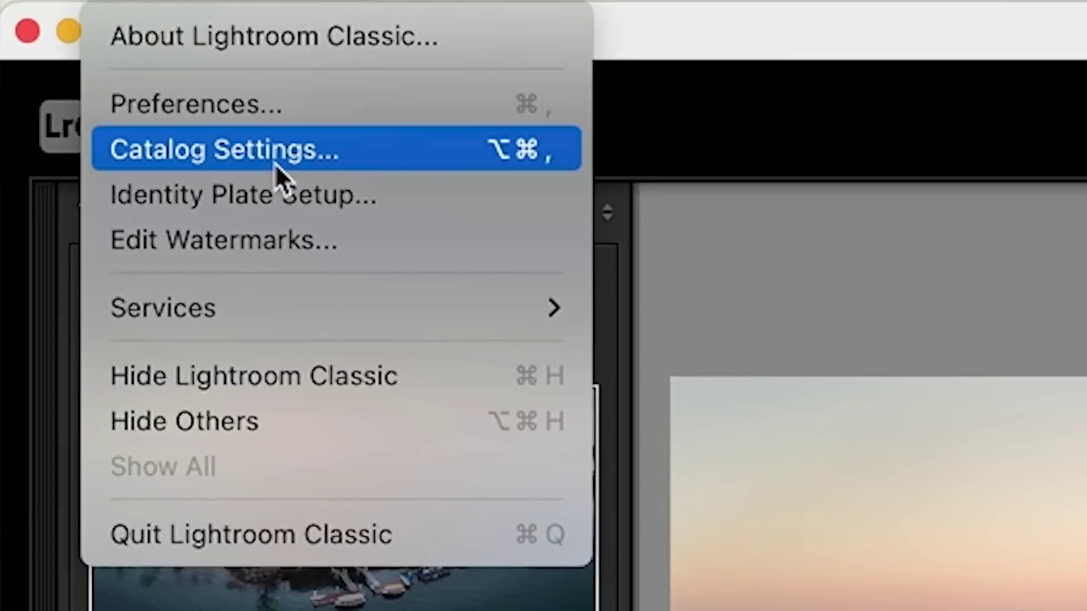
Reveal the catalog location from Catalog Settings and open the AerialPhotos folder in Finder.
left_click(274, 164)
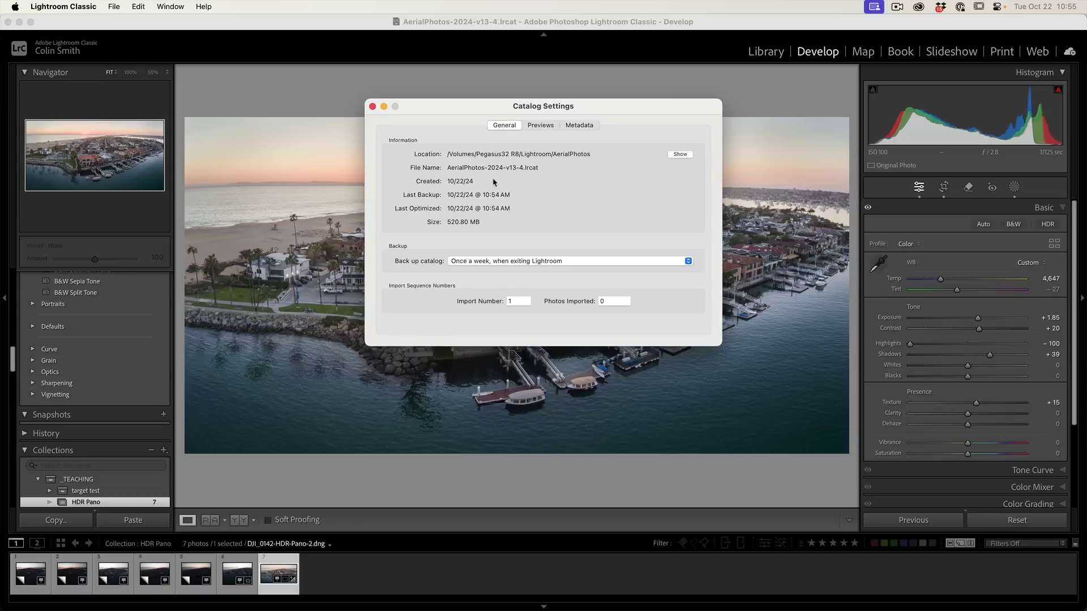
left_click(686, 153)
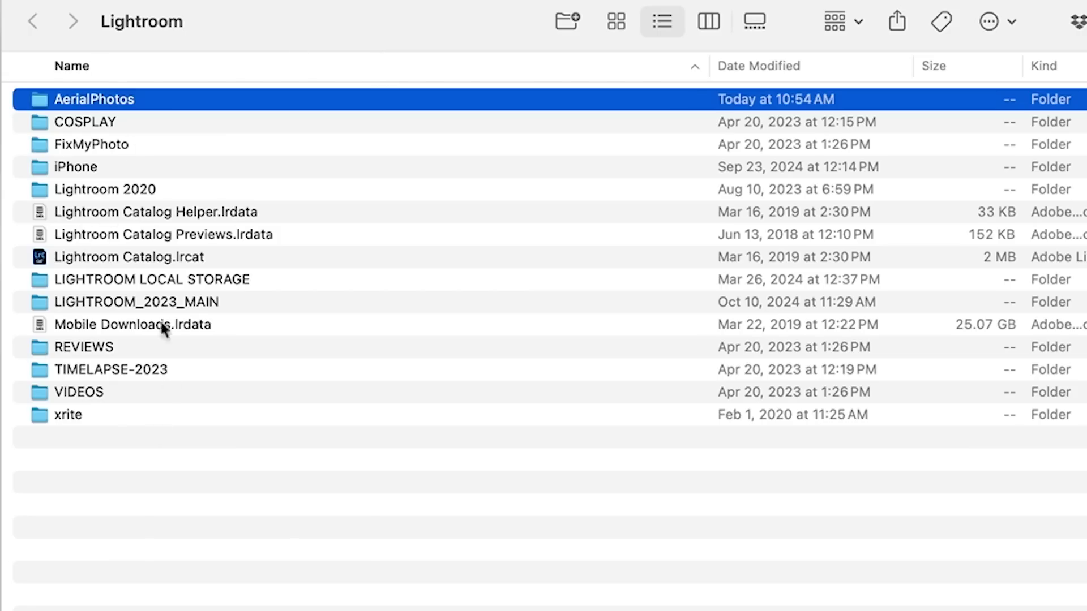
double_click(128, 97)
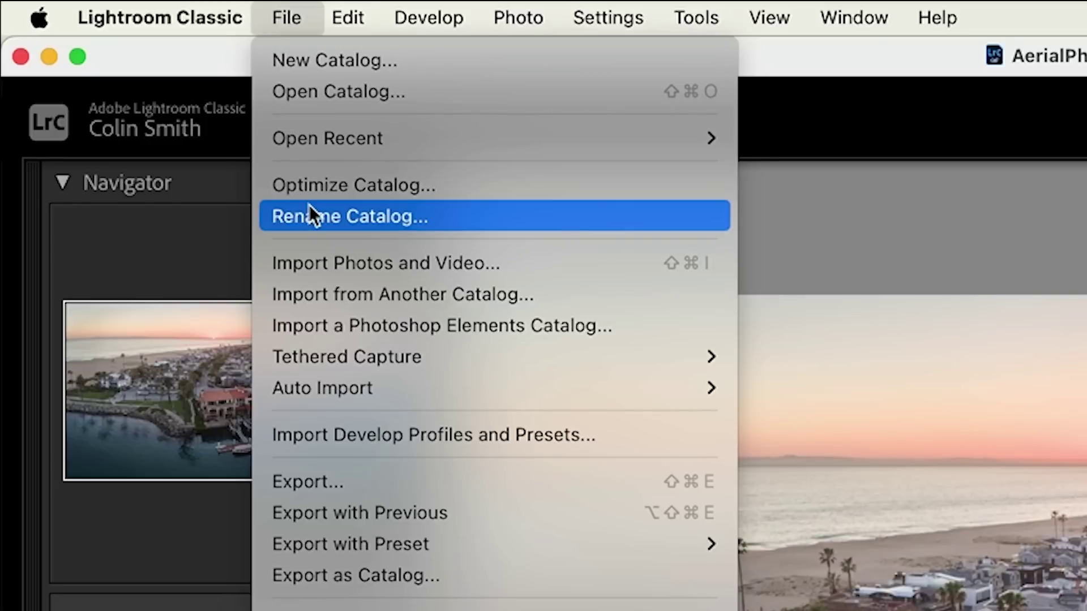
Rename the catalog and its parent folder to AerialPhotos-2025, then expand Old Lightroom Catalogs.
left_click(309, 206)
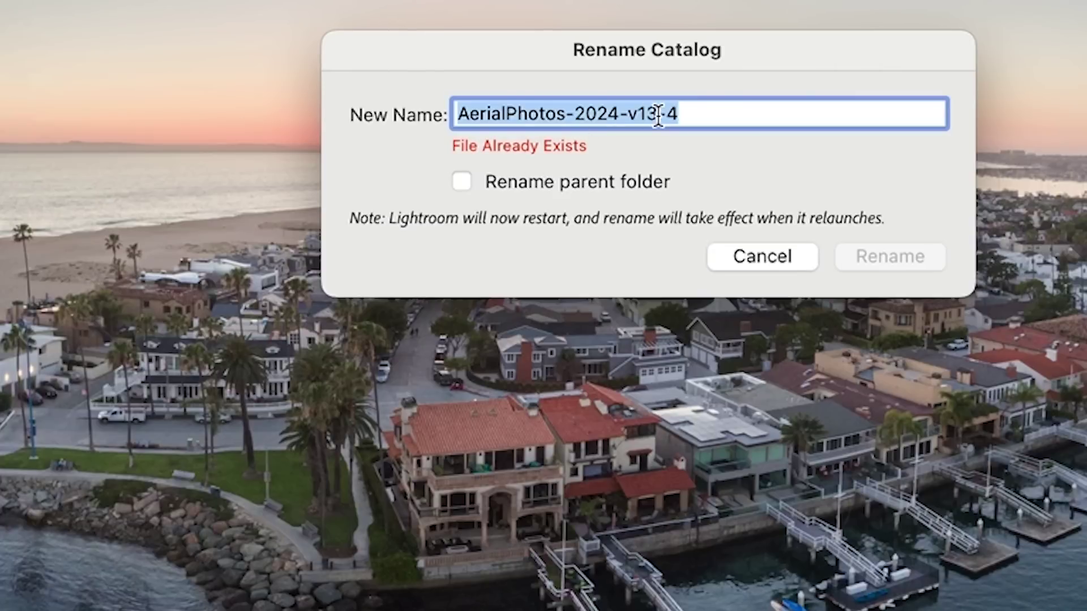
left_click(657, 114)
left_click(619, 113)
key("BackSpace")
type("4")
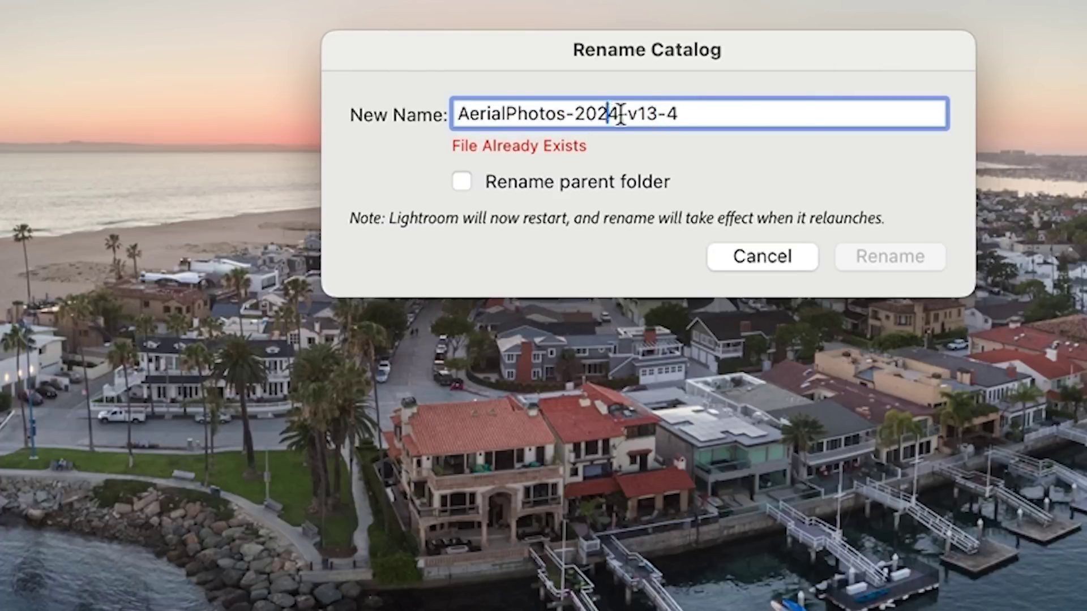
left_click_drag(608, 113, 806, 114)
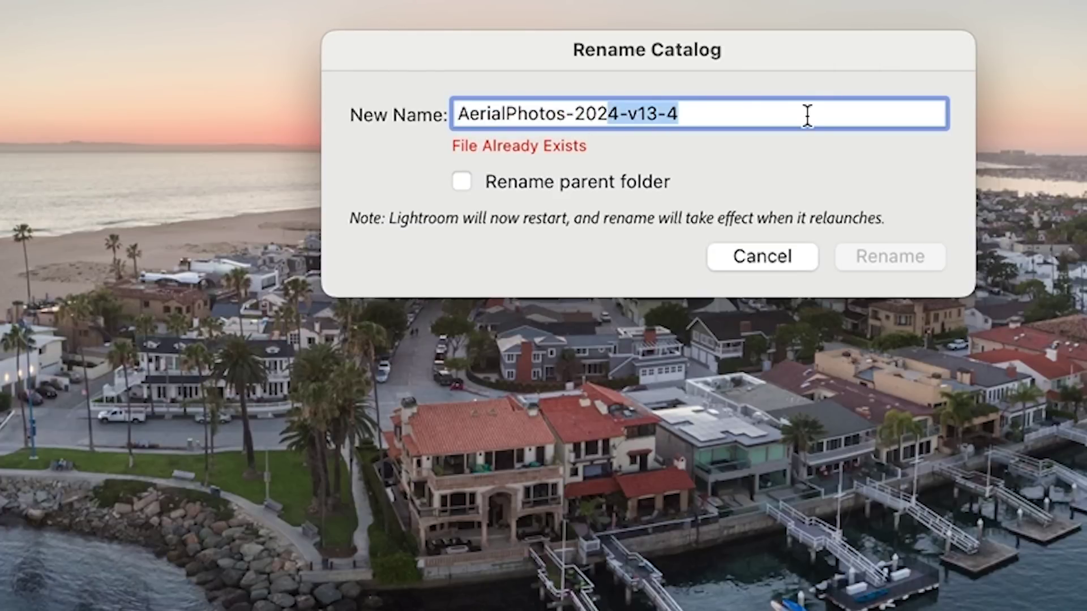
type("5")
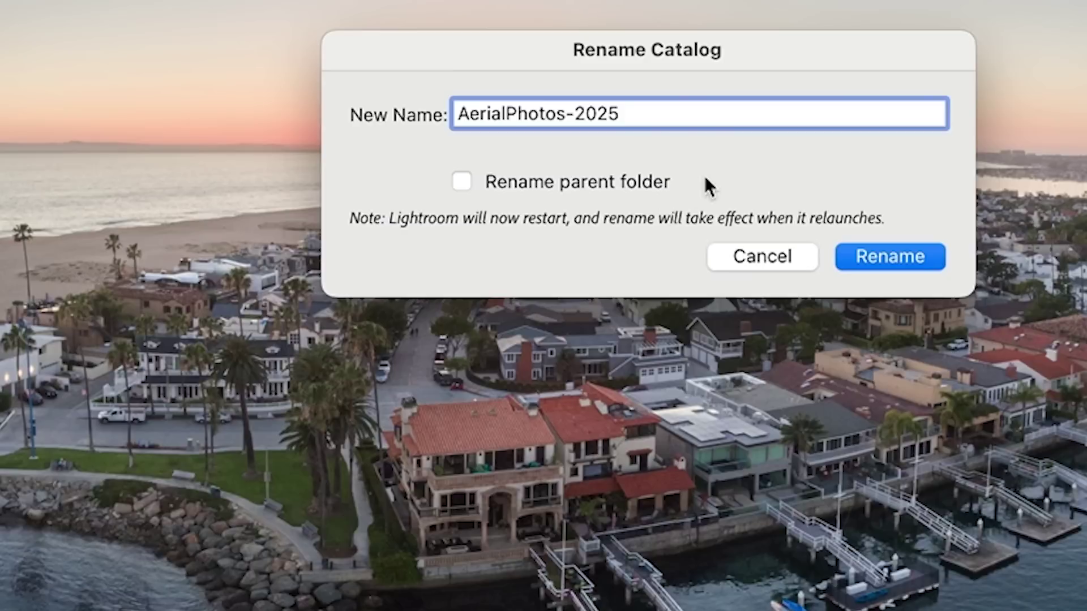
left_click(594, 180)
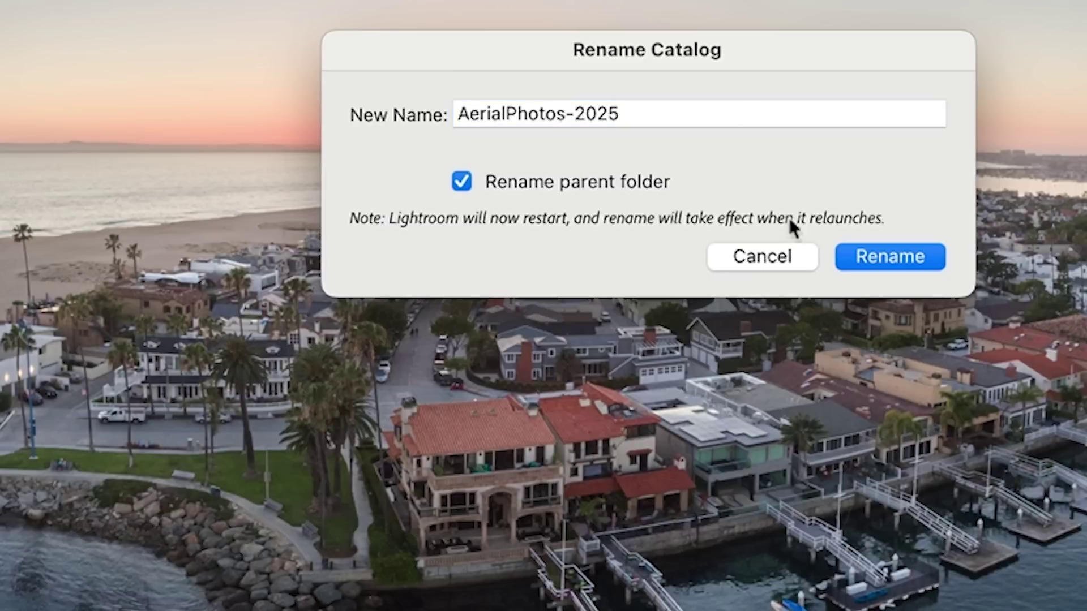
left_click(900, 250)
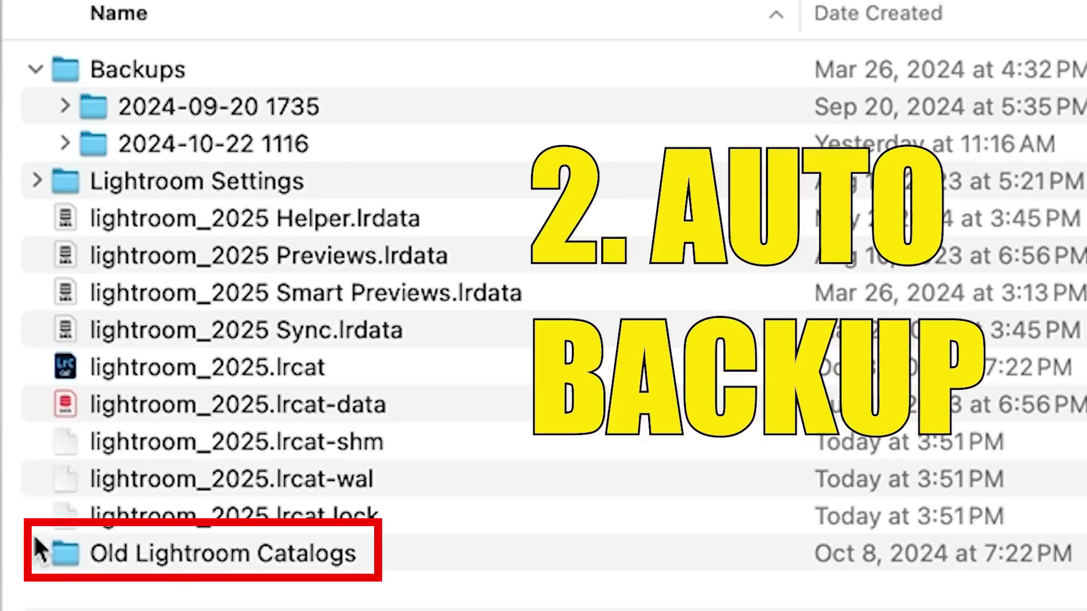
left_click(35, 553)
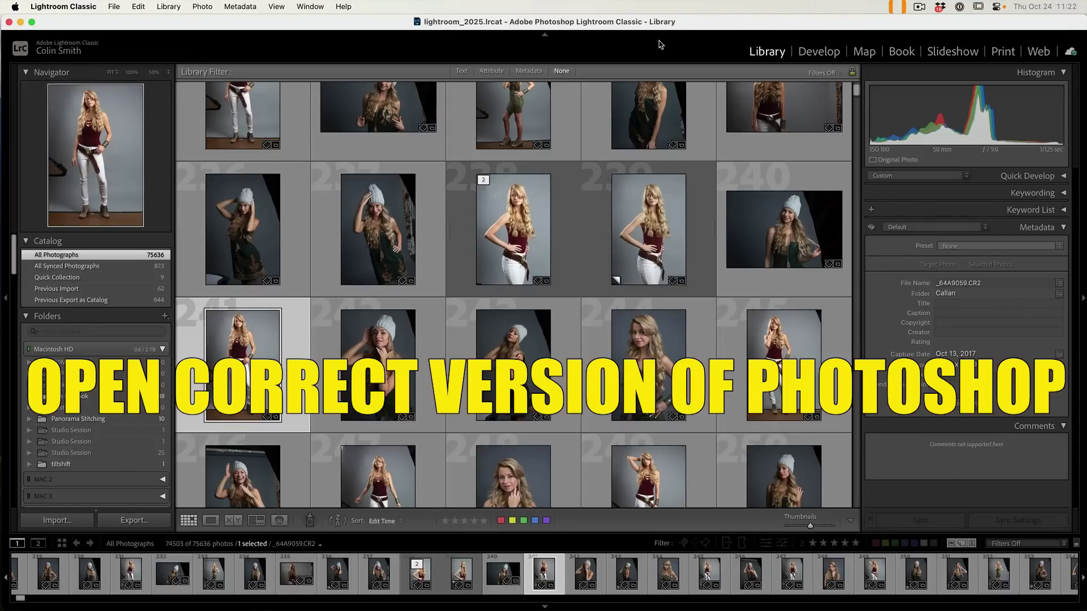
mouse_move(242, 365)
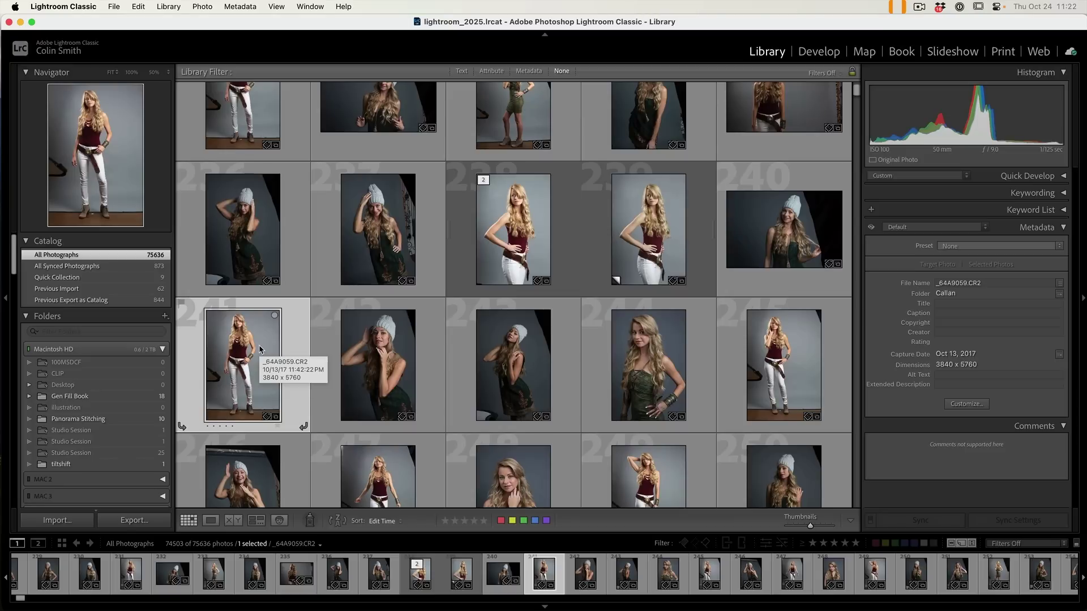
Set Adobe Photoshop 2025 as the external editor and bring up the portrait's Edit In menu.
left_click(112, 6)
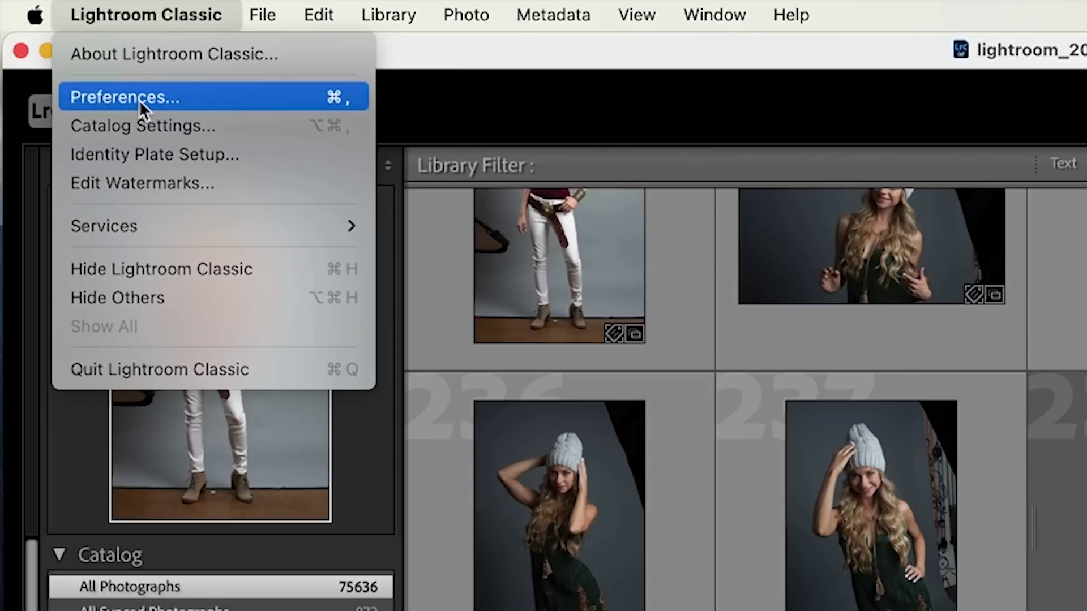
left_click(138, 100)
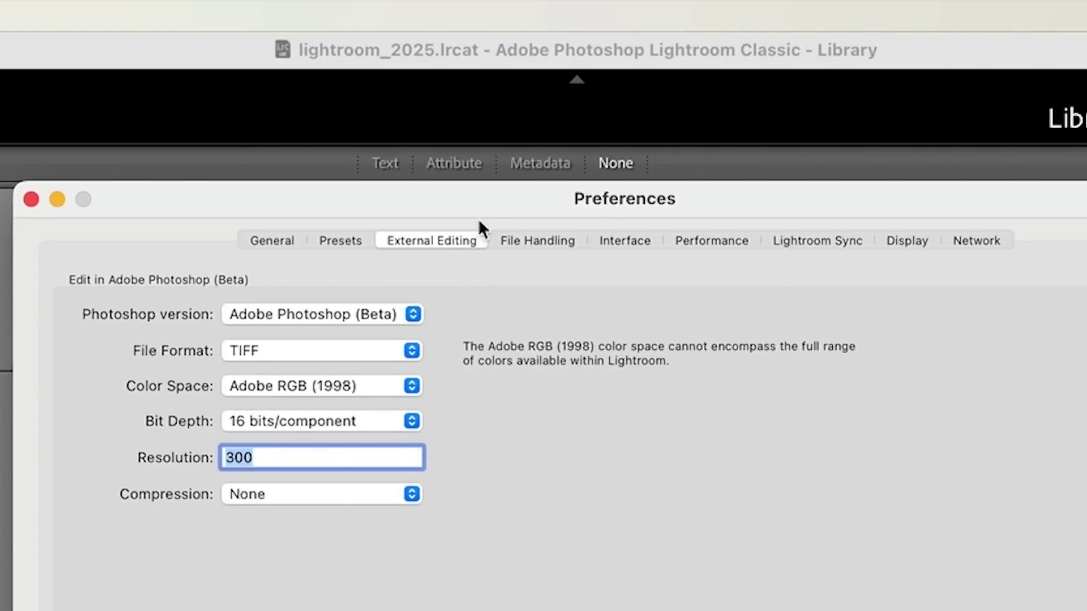
left_click(430, 235)
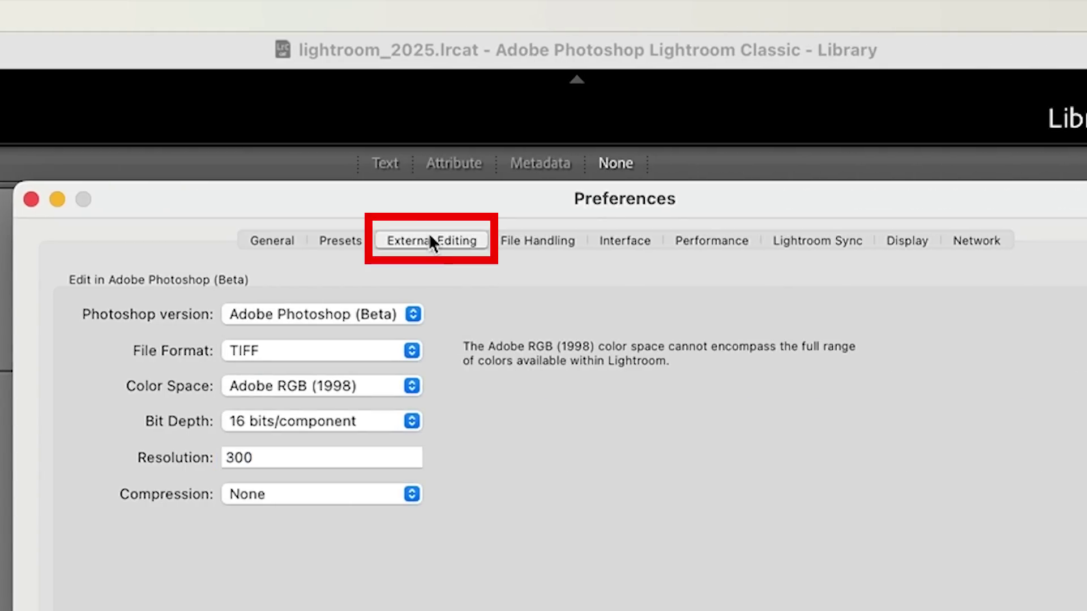
left_click(327, 313)
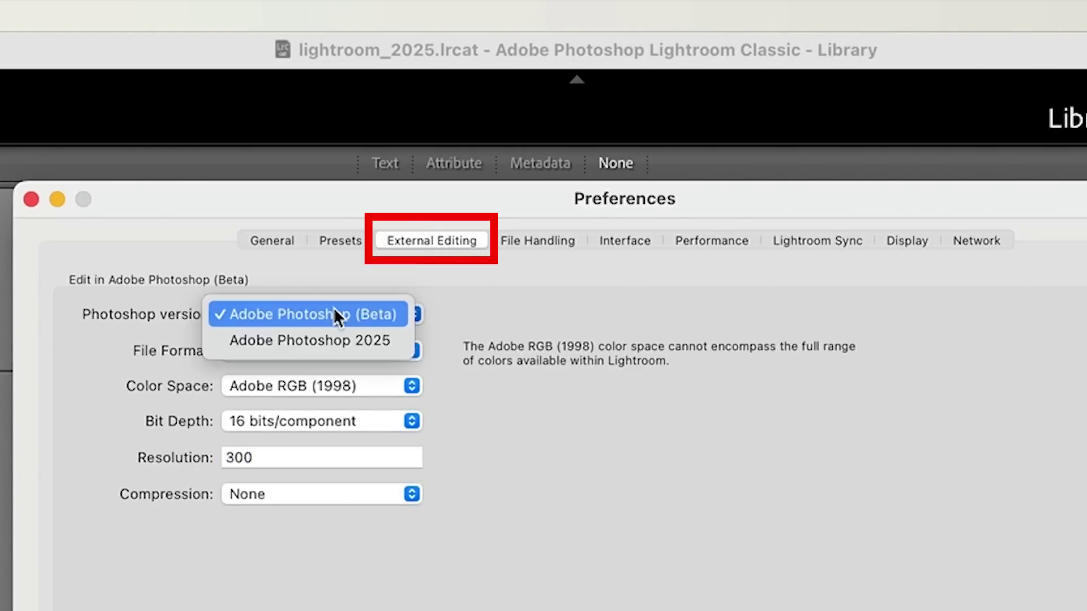
left_click(387, 340)
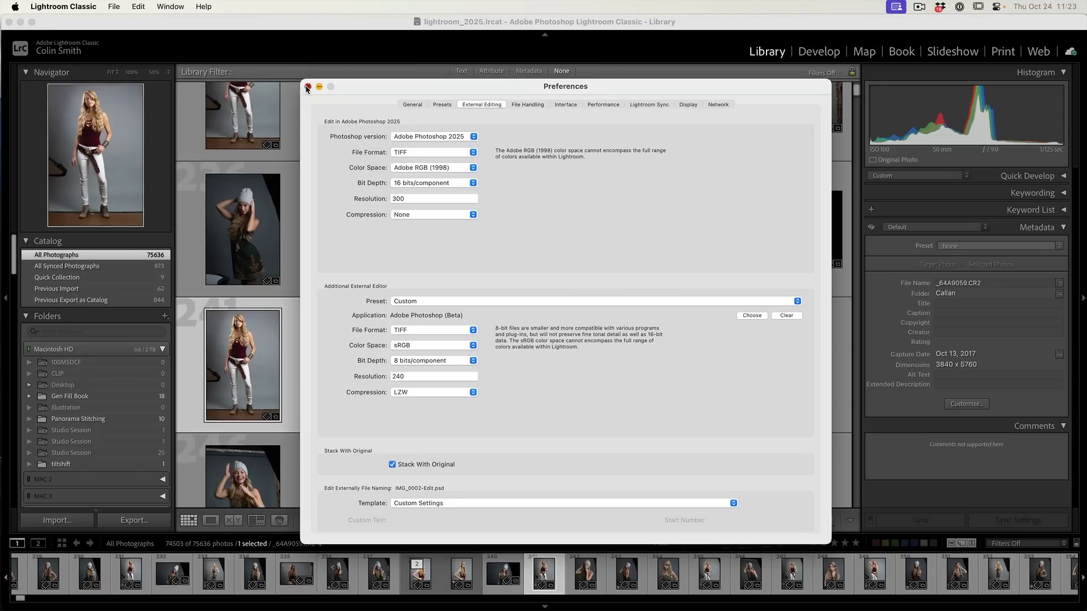
left_click(308, 88)
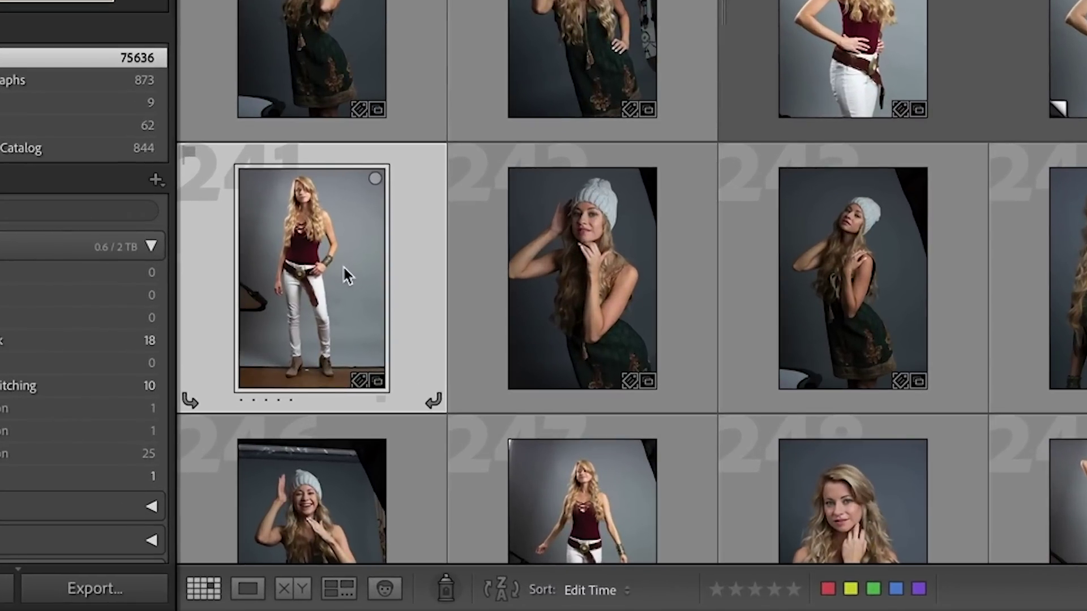
right_click(345, 275)
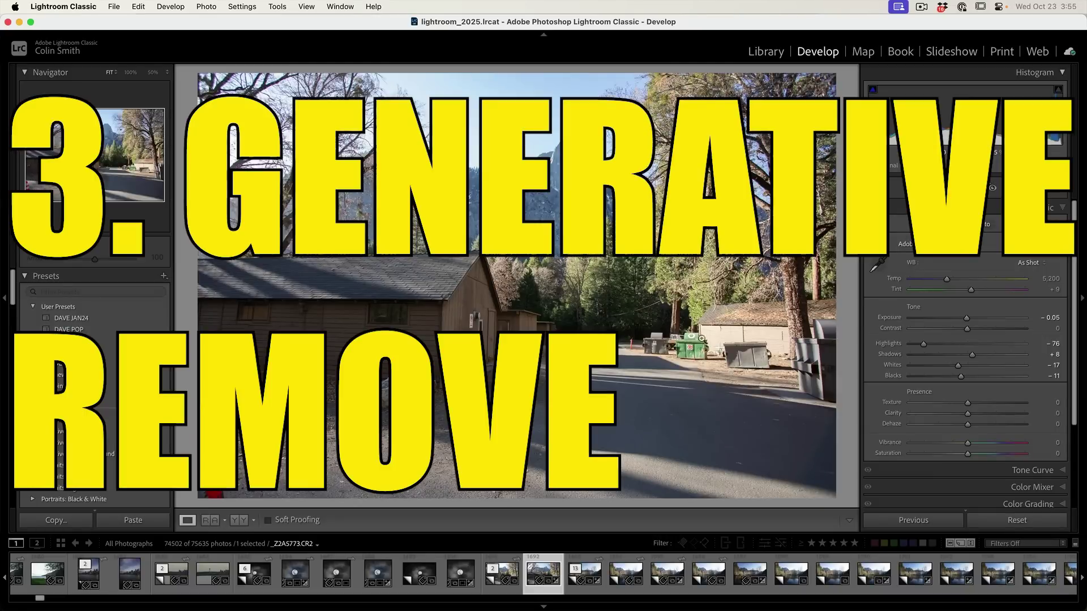
At 100% zoom, erase the dumpsters with the generative Remove tool and object detection.
left_click(719, 343)
left_click_drag(531, 327, 459, 317)
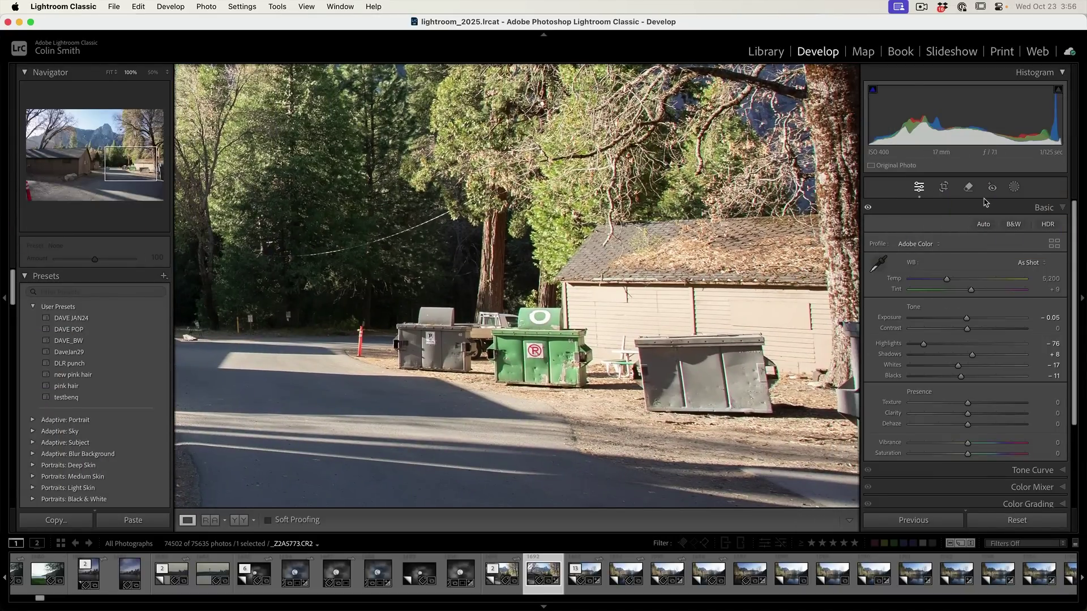
left_click(969, 189)
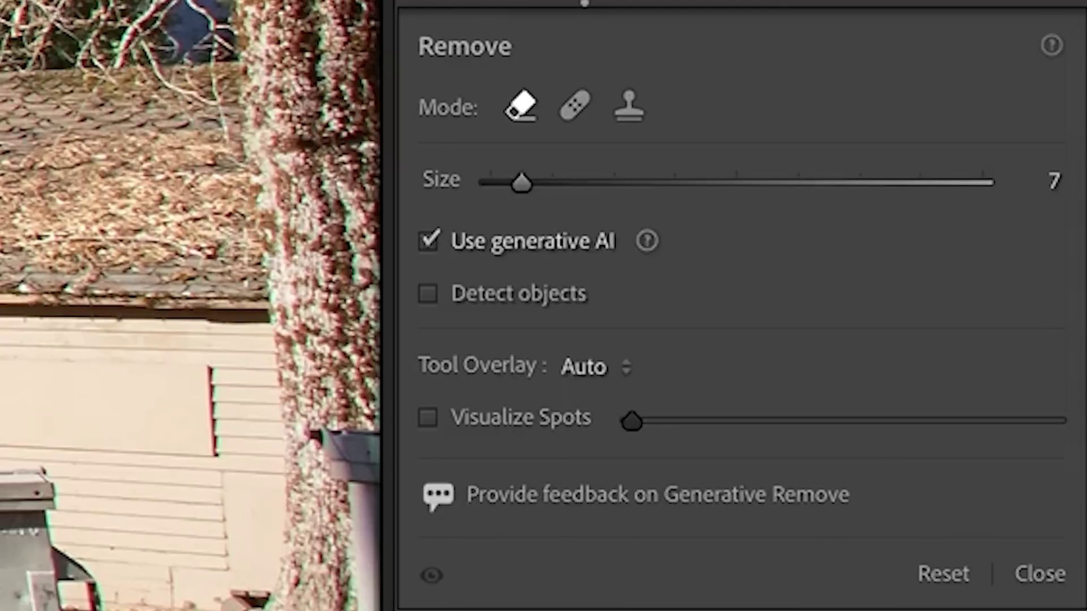
left_click(539, 297)
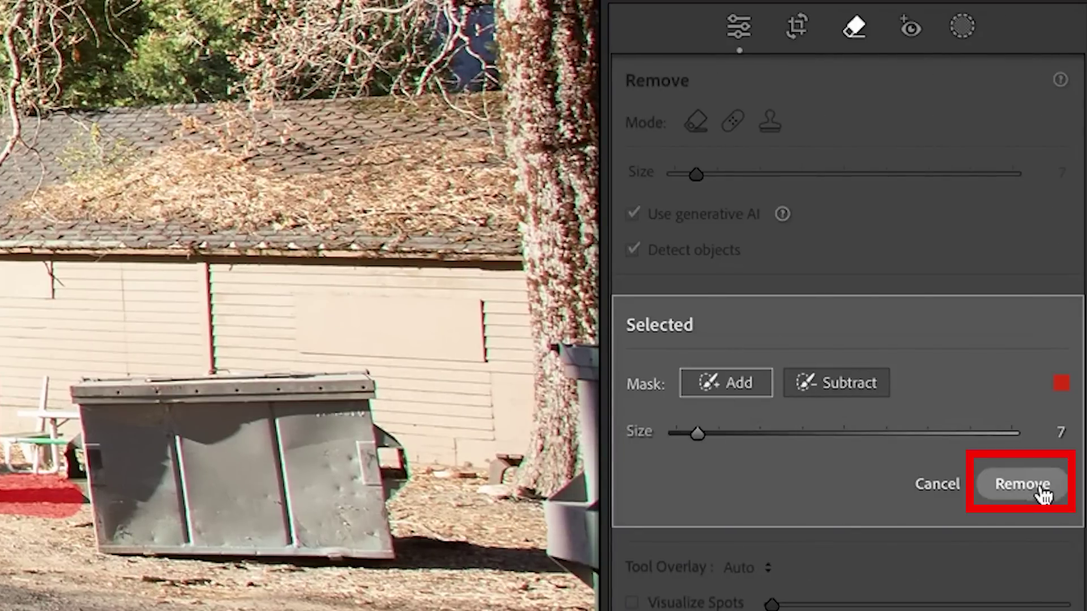
left_click(1042, 495)
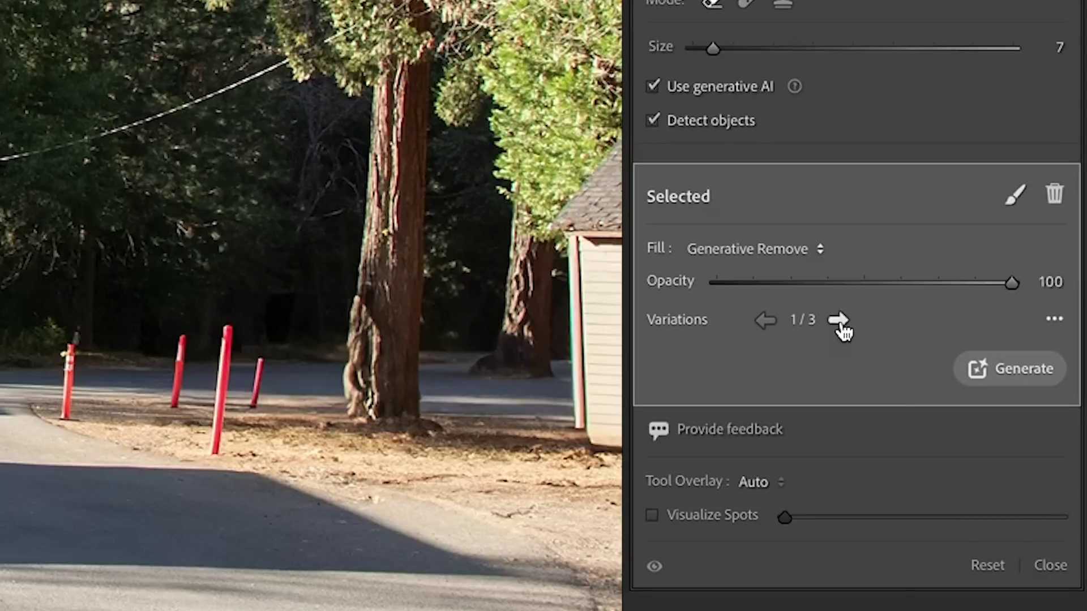
Compare fill variations 2/3, 3/3 and 1/3, then mark the next dumpster for removal.
left_click(839, 323)
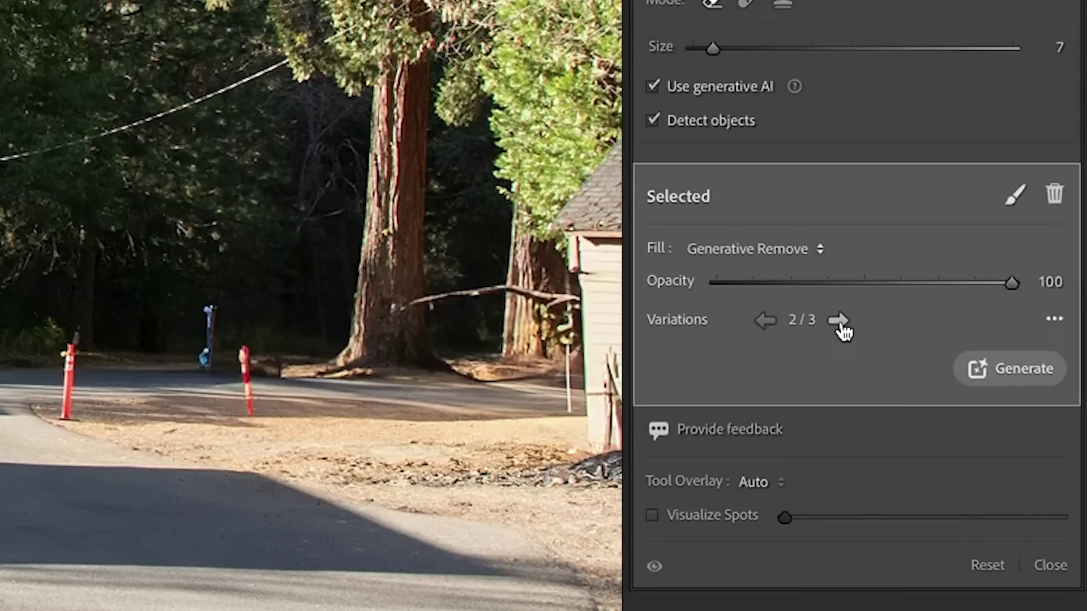
left_click(839, 323)
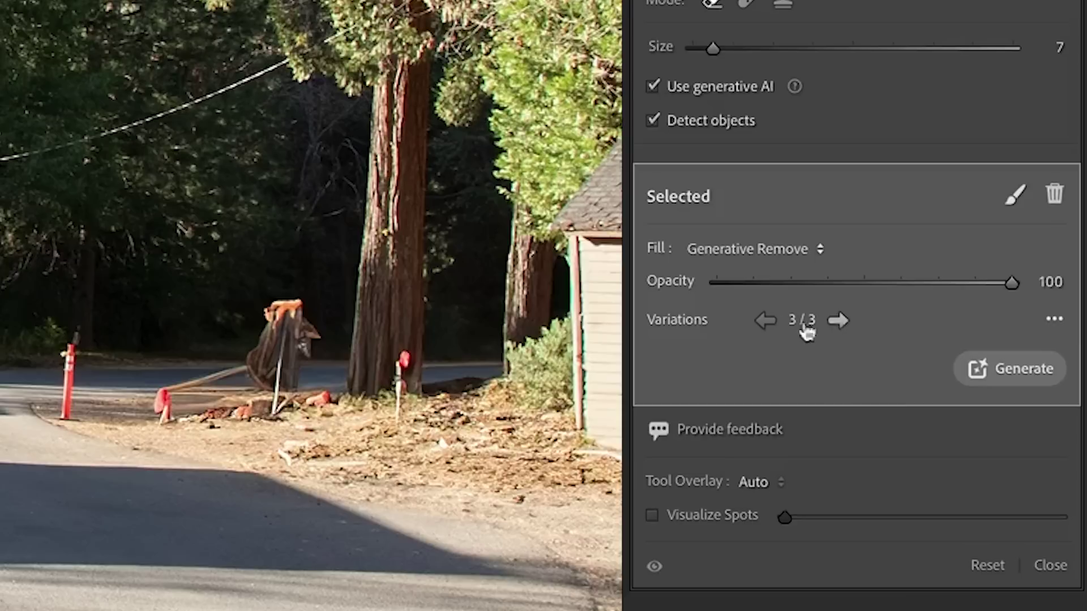
left_click(847, 325)
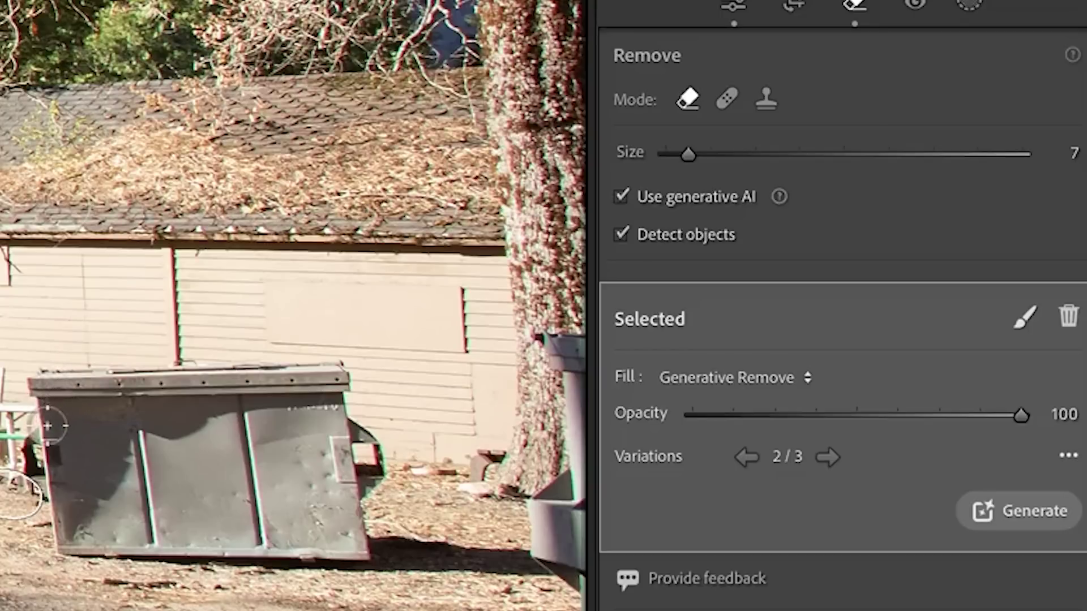
mouse_move(53, 424)
left_mouse_down()
mouse_move(283, 519)
mouse_move(340, 531)
left_mouse_up()
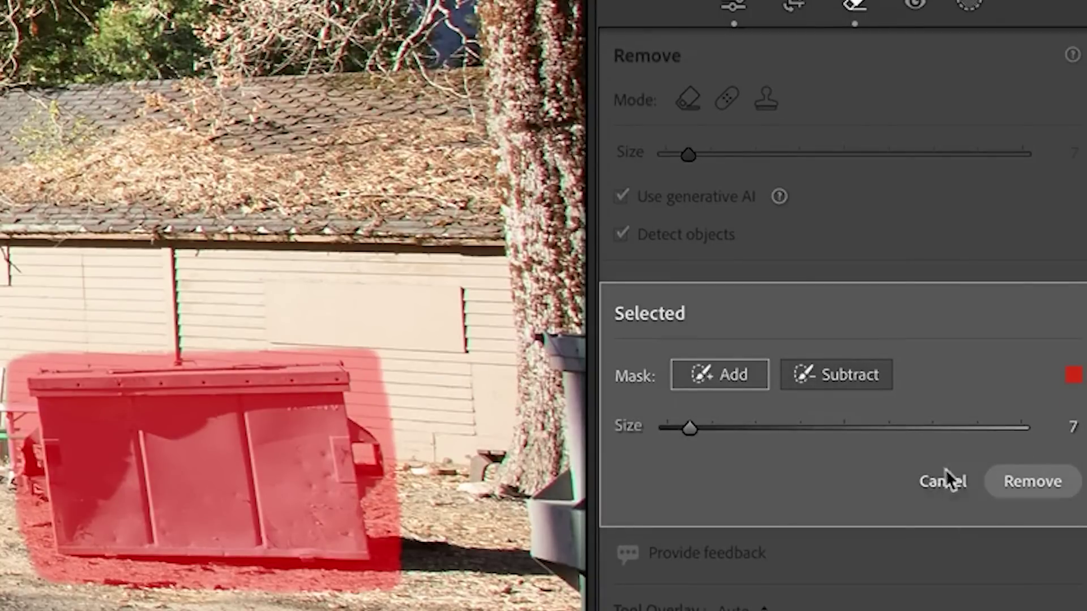
Remove the dumpster, choose the bare-ground variation, and paint over the bench.
left_click(1003, 480)
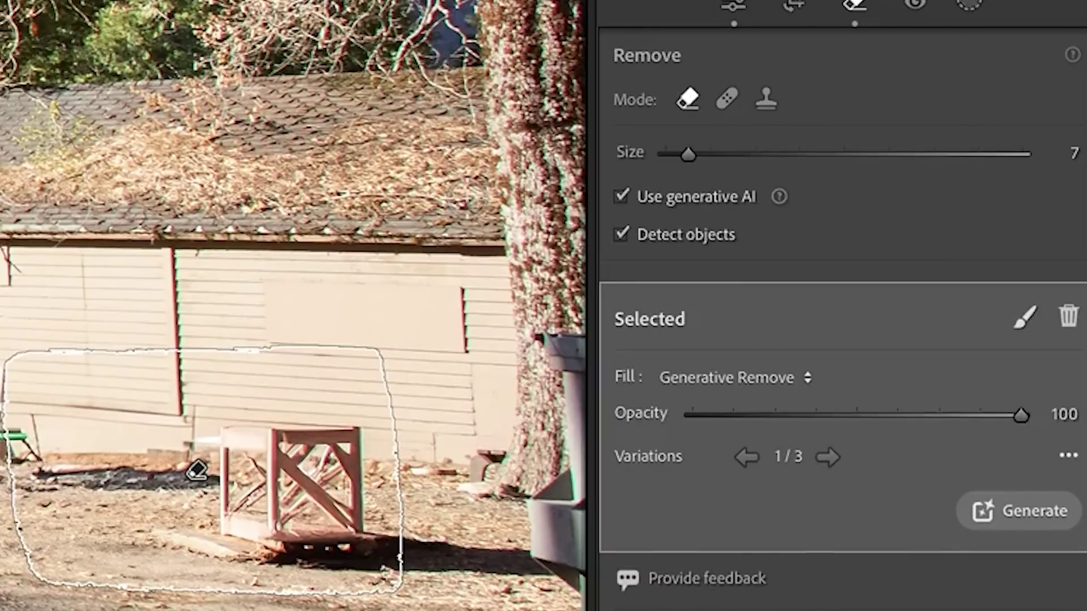
left_click(828, 457)
left_click(828, 456)
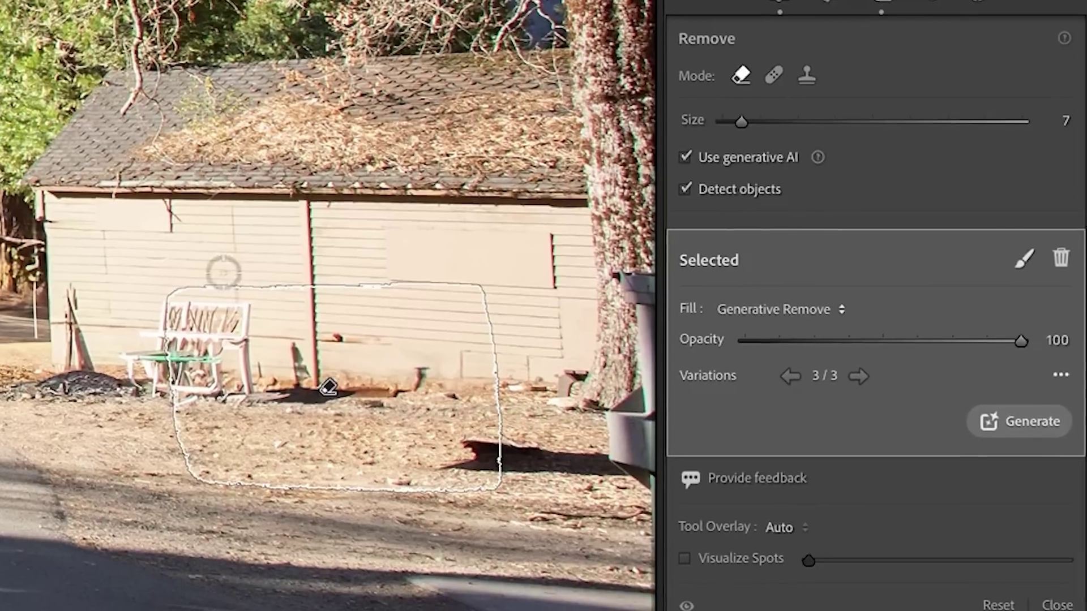
mouse_move(138, 266)
left_mouse_down()
mouse_move(154, 331)
mouse_move(247, 394)
left_mouse_up()
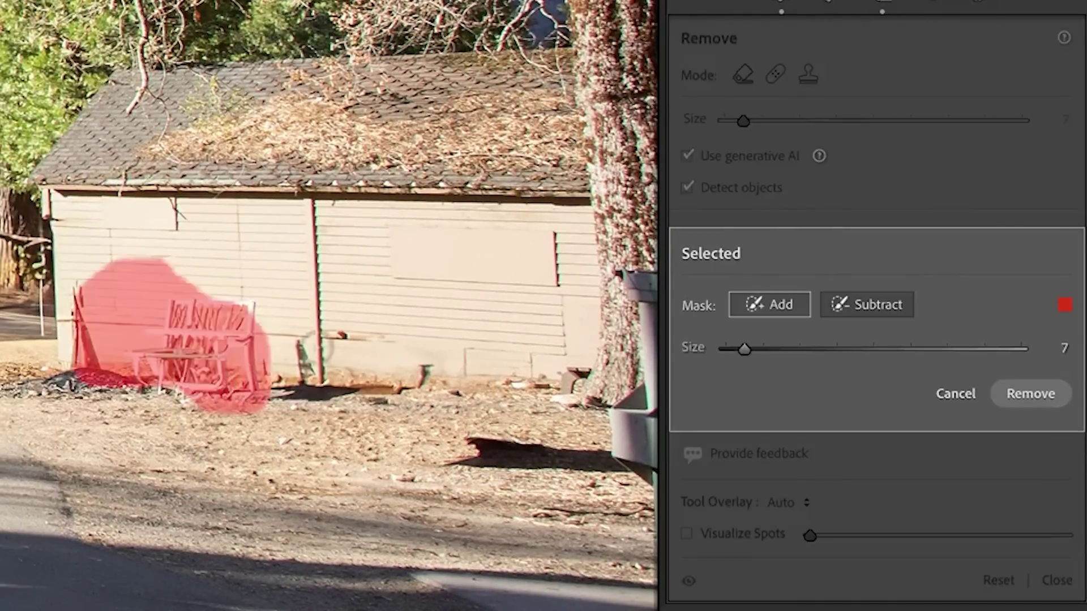
mouse_move(254, 291)
left_mouse_down()
mouse_move(200, 400)
mouse_move(81, 292)
left_mouse_up()
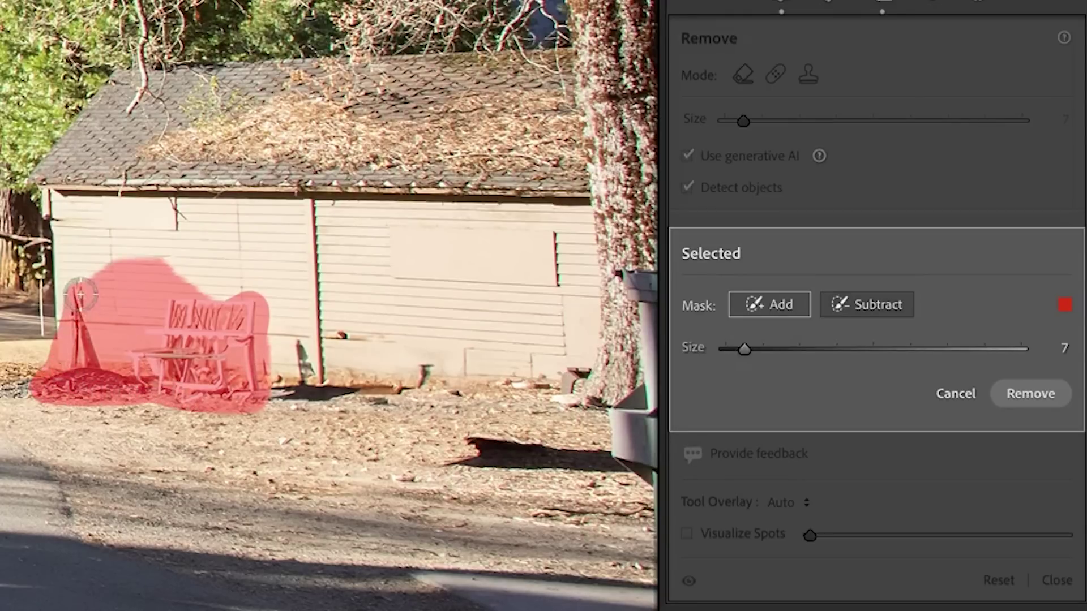
Remove the bench, try the next fill variation, and toggle Before/After.
left_click(1049, 396)
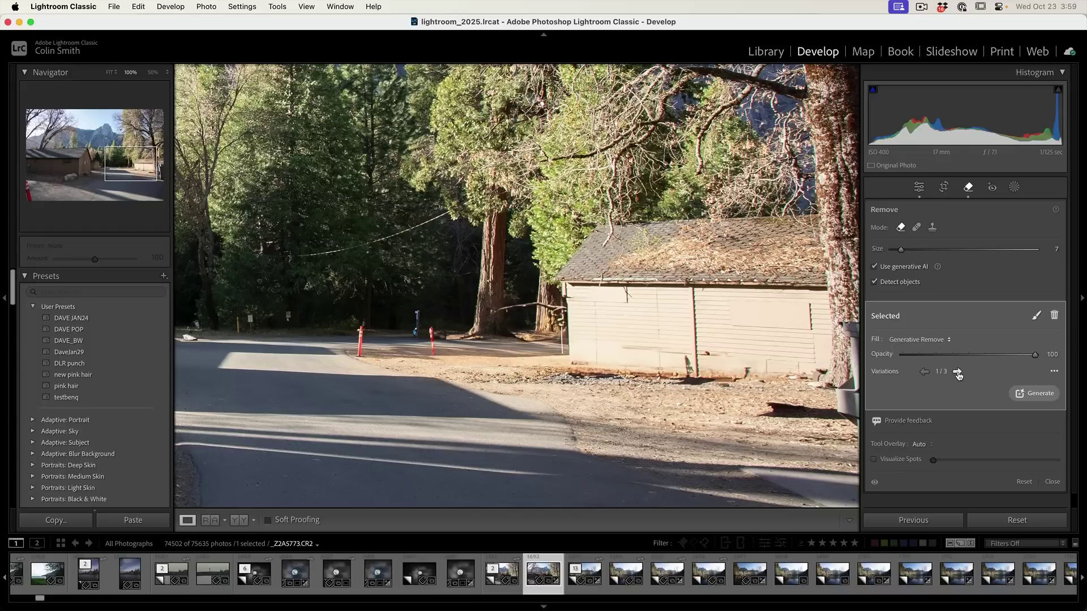
left_click(957, 372)
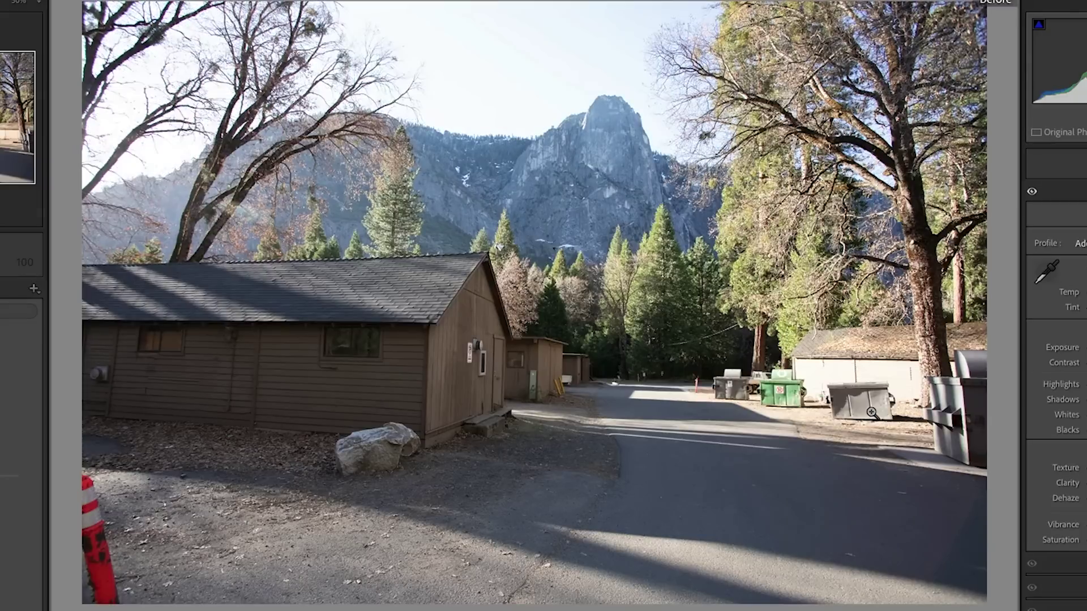
key("backslash")
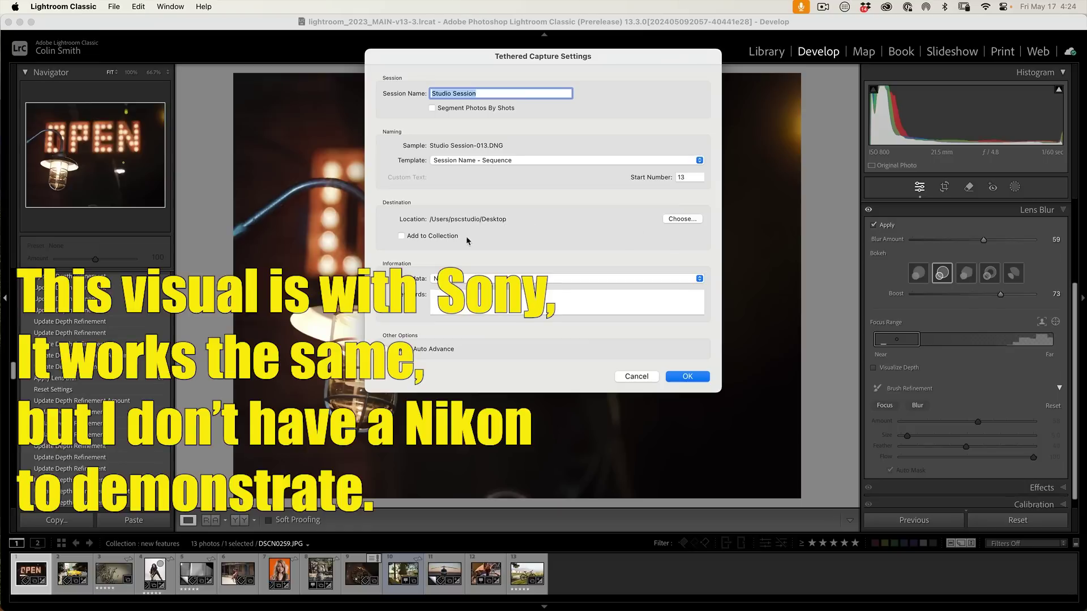
Confirm the Studio Session tether settings, turn on Live view, and capture a photo.
left_click(691, 378)
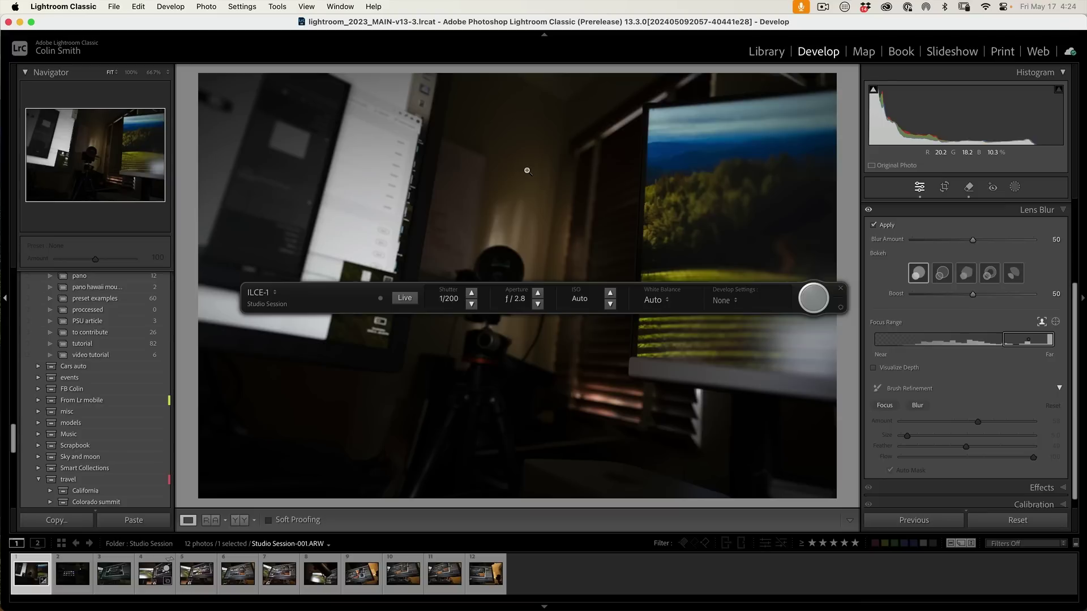
left_click(365, 59)
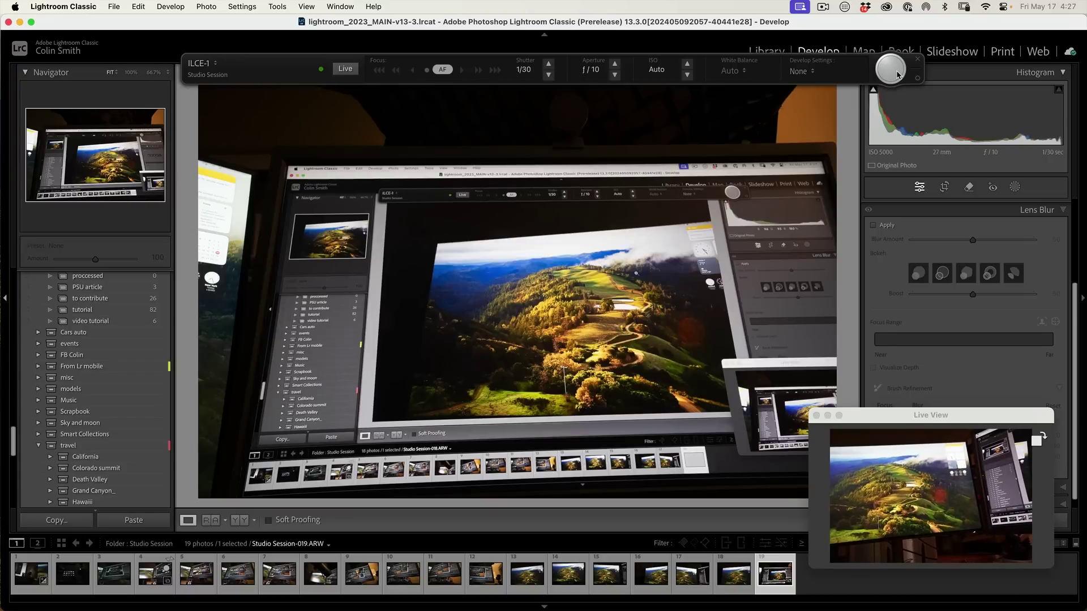
left_click(891, 72)
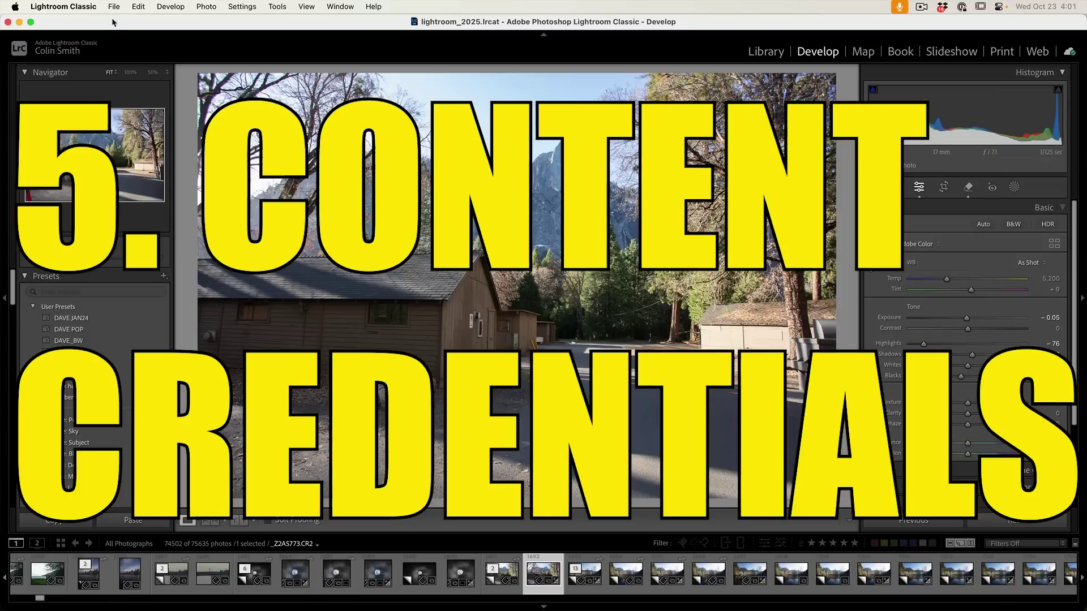
Export the photo as JPEG instead of DNG.
left_click(114, 7)
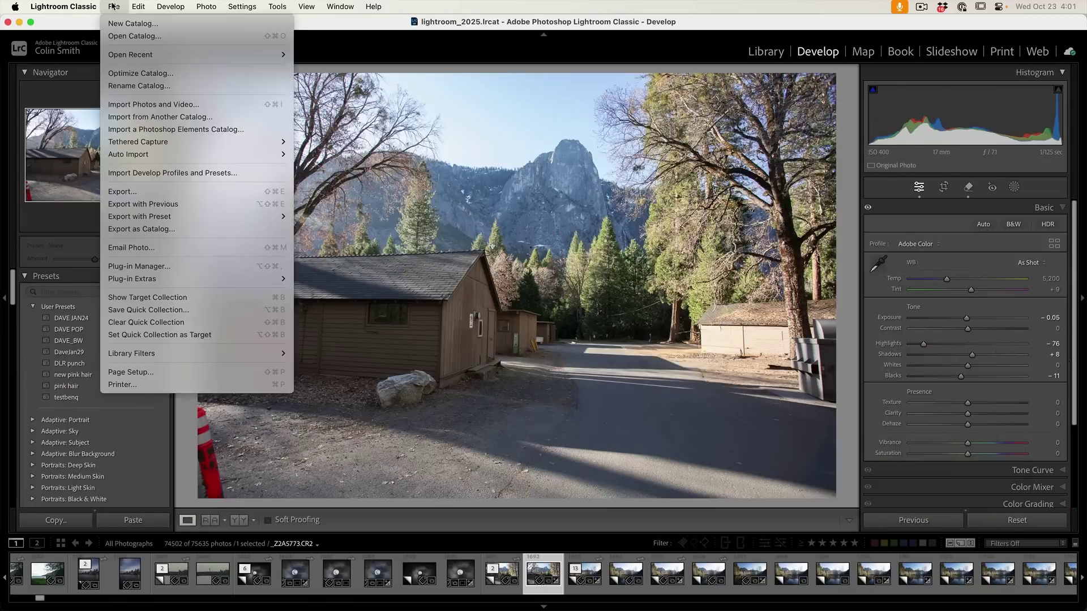
left_click(143, 194)
scroll(675, 428, "down", 5)
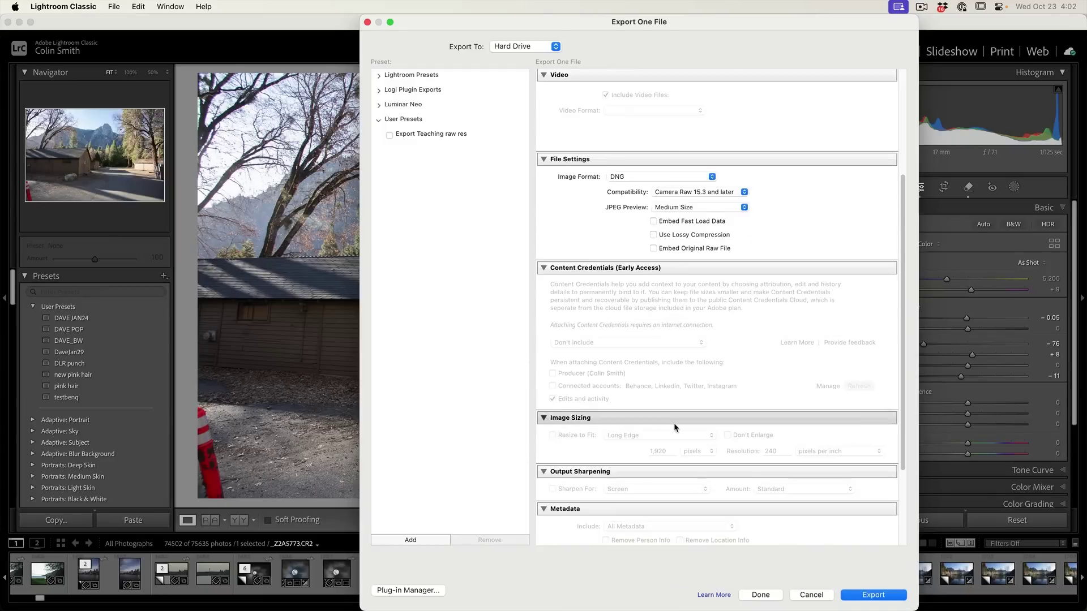
scroll(675, 428, "down", 3)
scroll(675, 428, "up", 3)
left_click(649, 142)
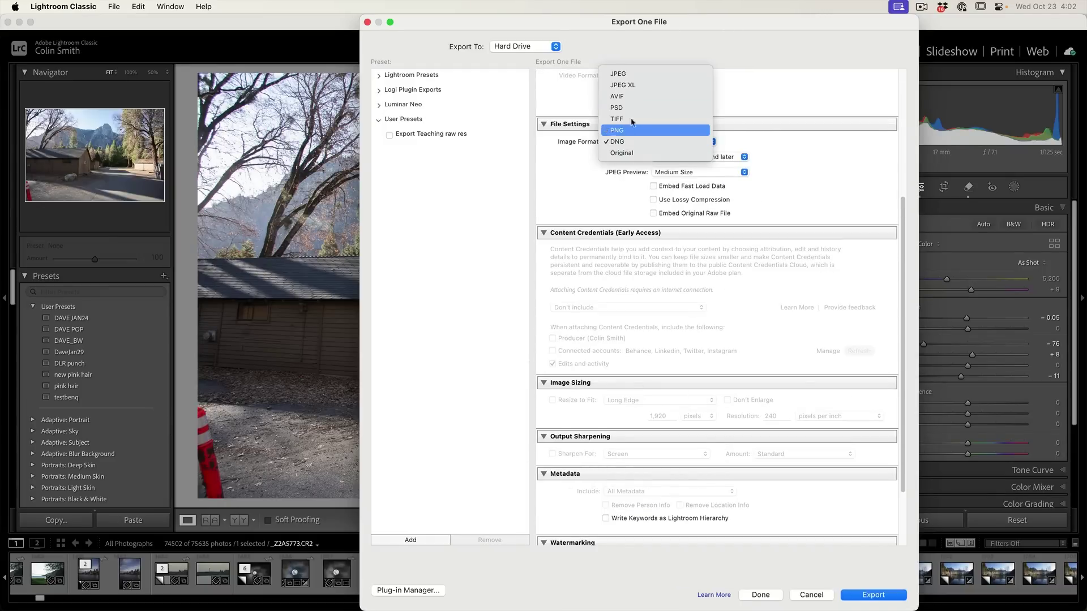
left_click(641, 76)
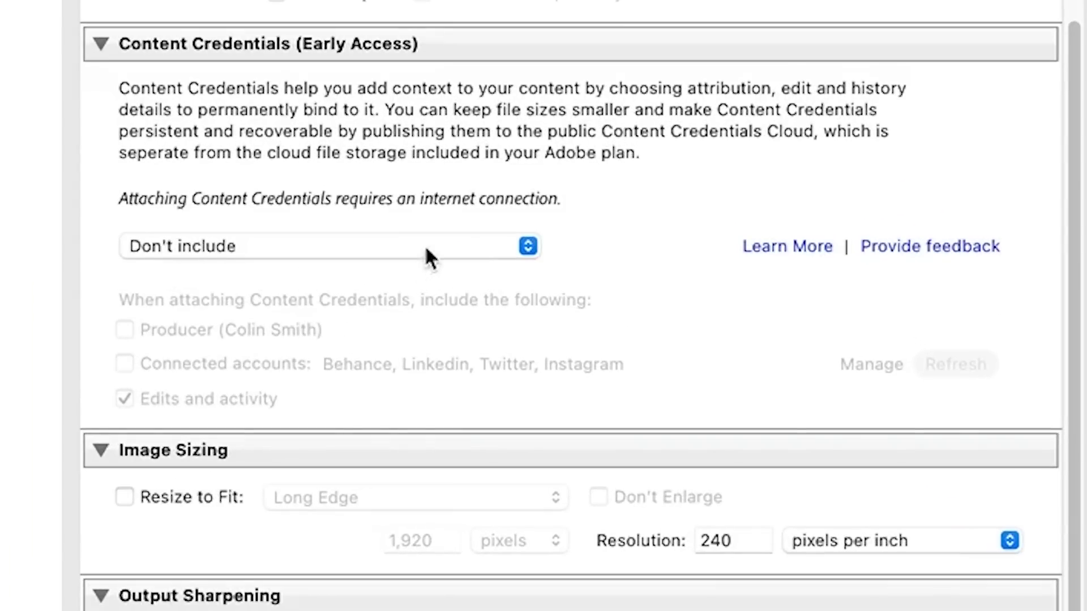
Attach Content Credentials with producer and connected accounts, then open the accounts management page.
left_click(426, 248)
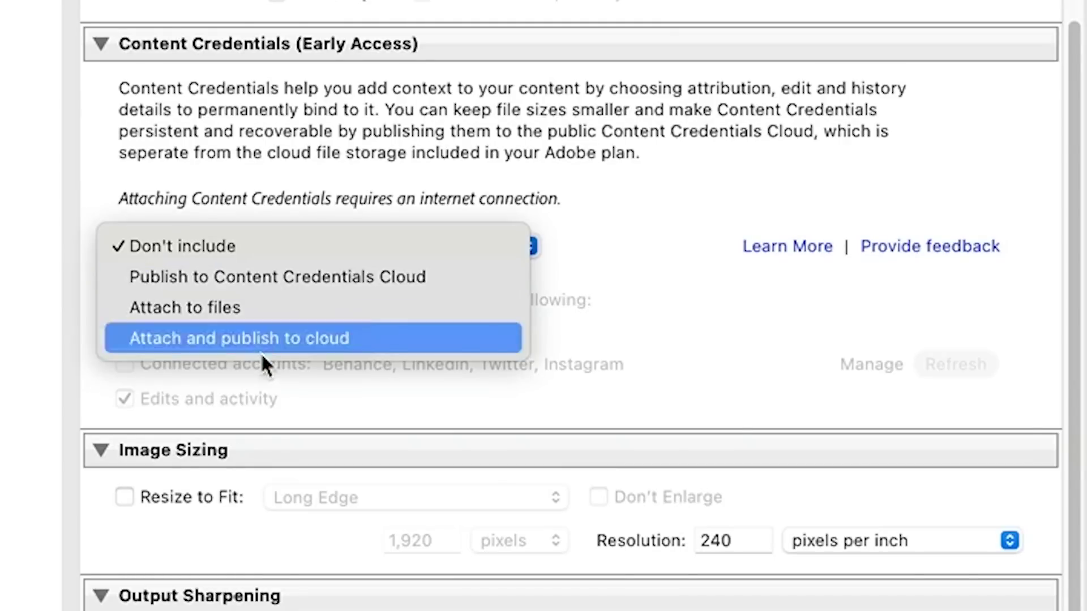
left_click(262, 316)
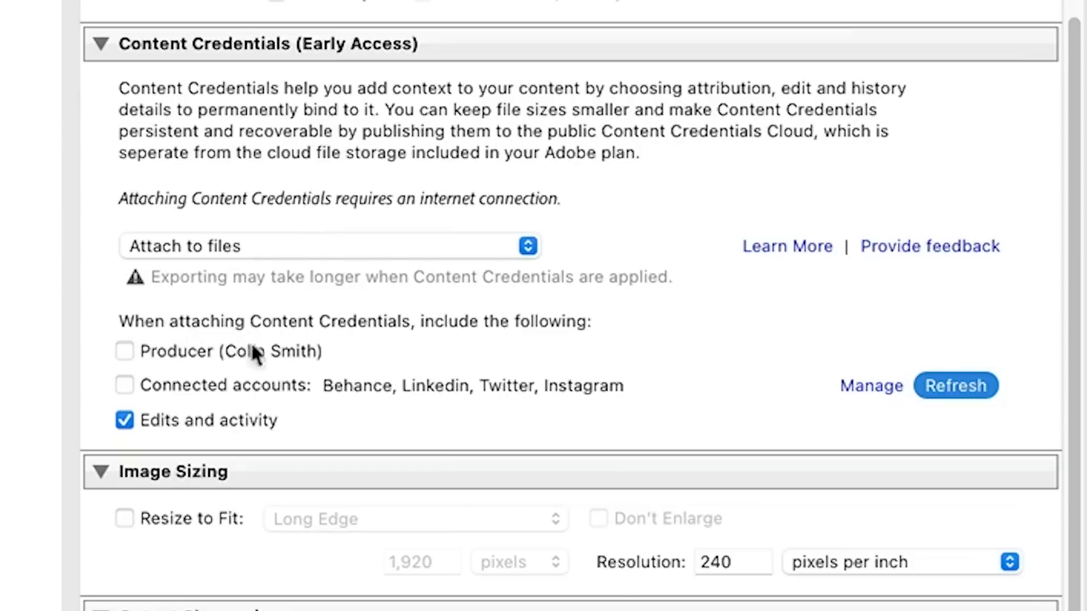
left_click(125, 351)
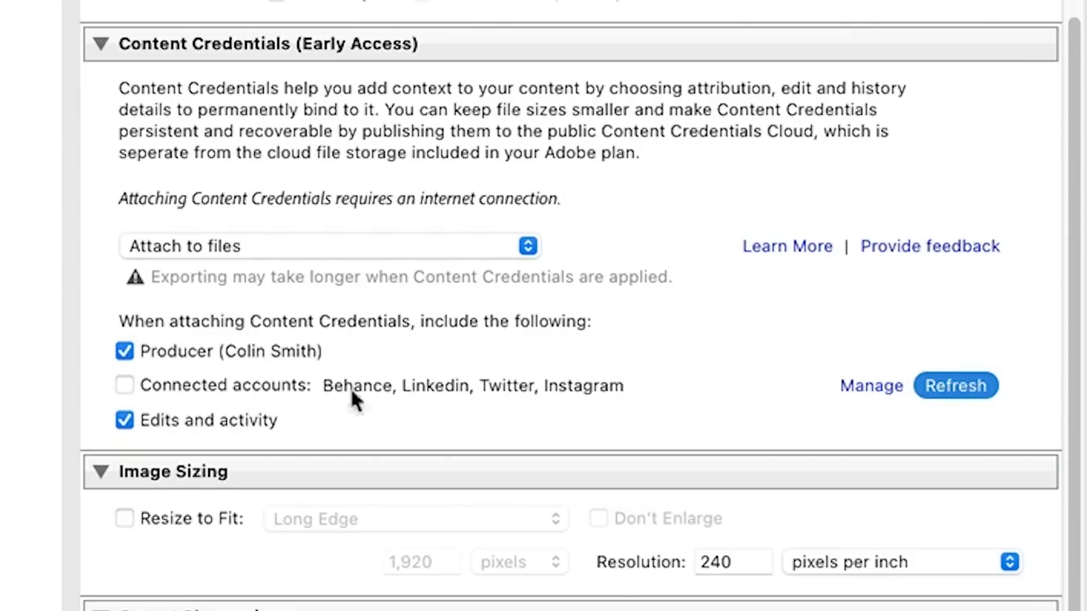
left_click(121, 382)
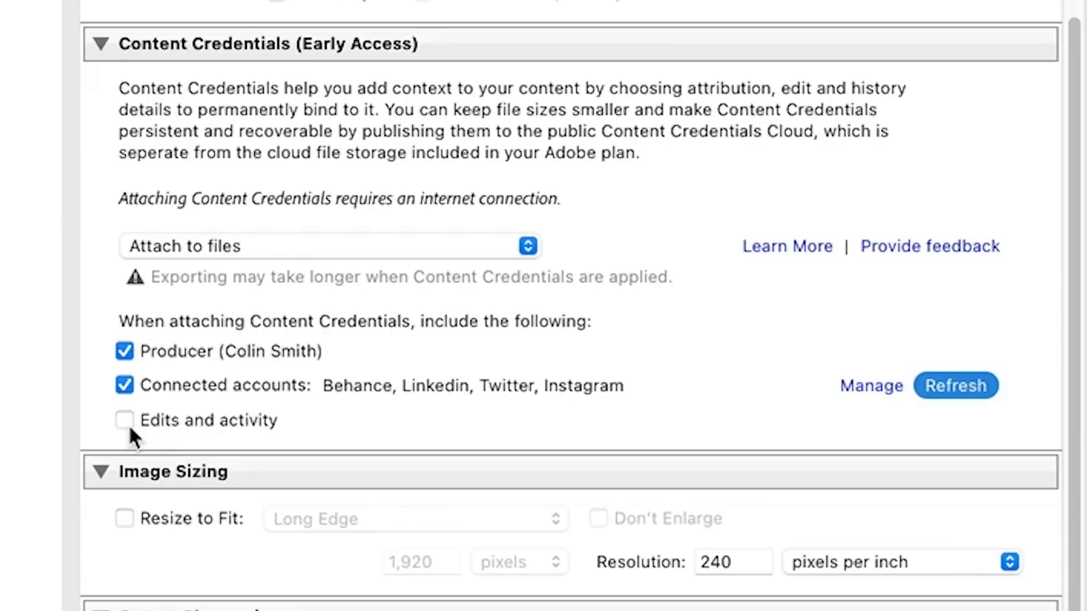
left_click(871, 387)
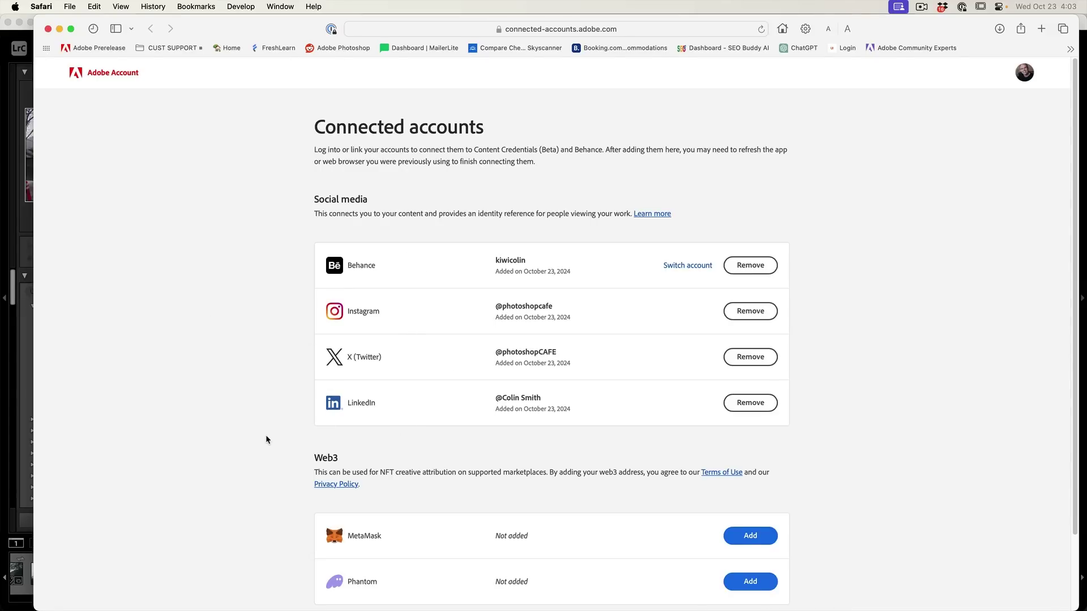
scroll(293, 422, "down", 1)
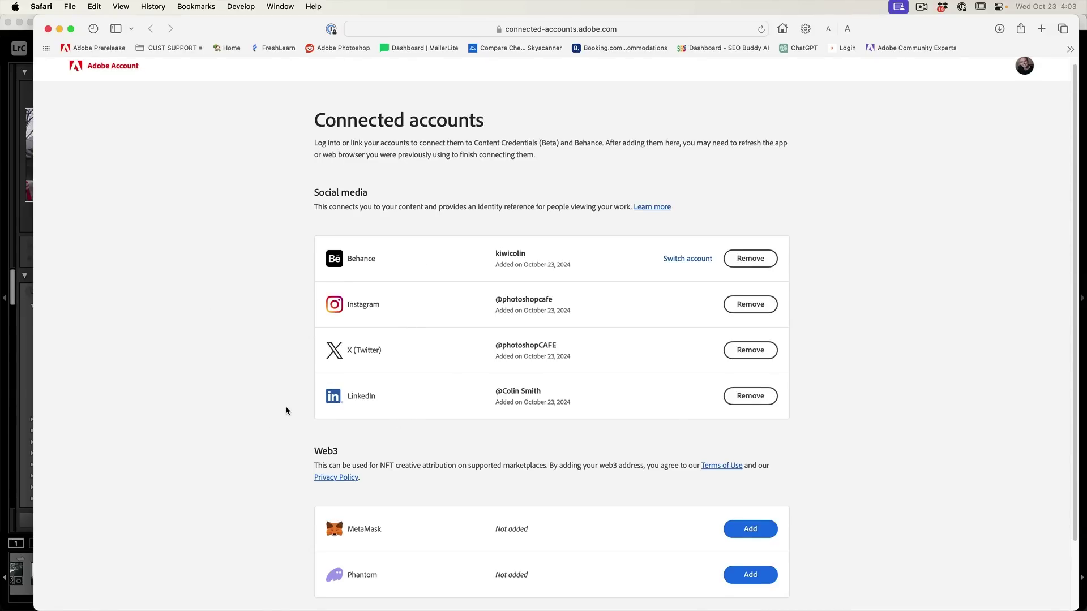
scroll(278, 406, "down", 3)
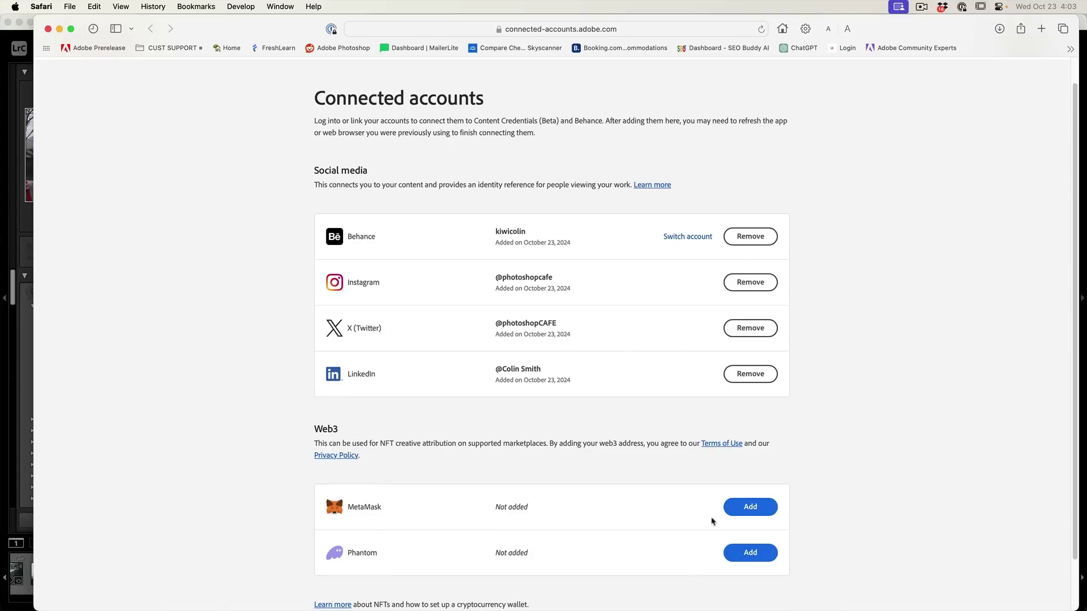
scroll(278, 357, "up", 2)
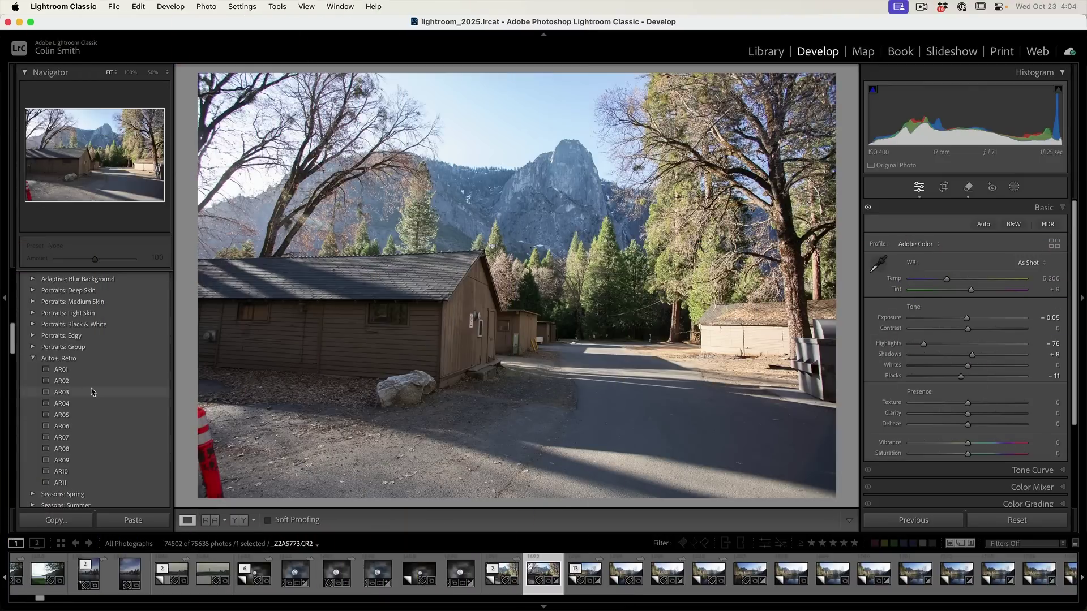
scroll(92, 390, "down", 5)
scroll(93, 391, "up", 5)
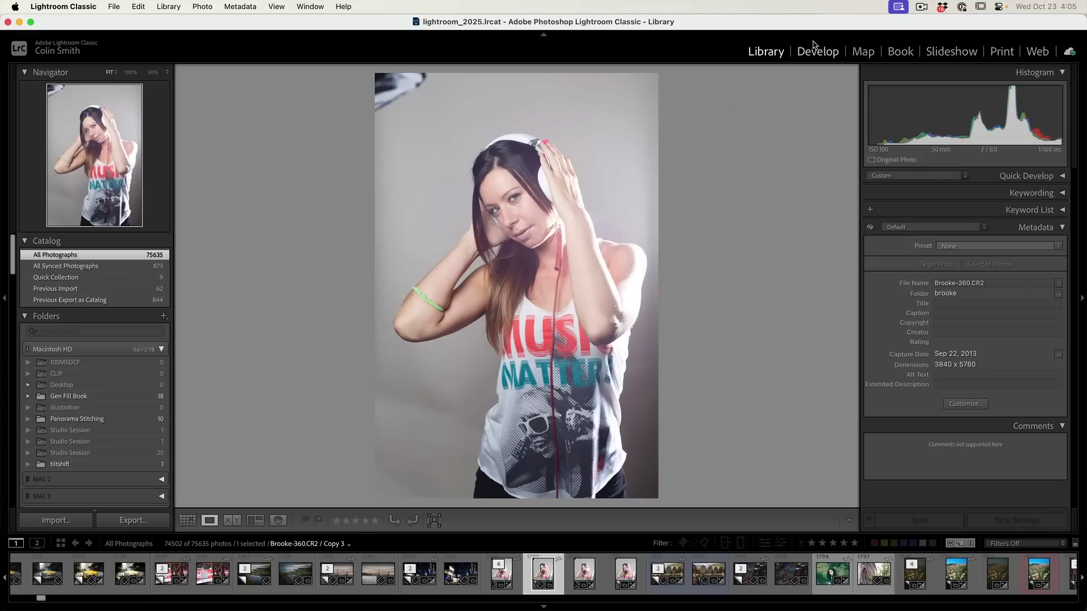
Apply Adaptive: Enhance Portrait to the headphone portrait, check its masks, and show Lens Blur.
left_click(816, 51)
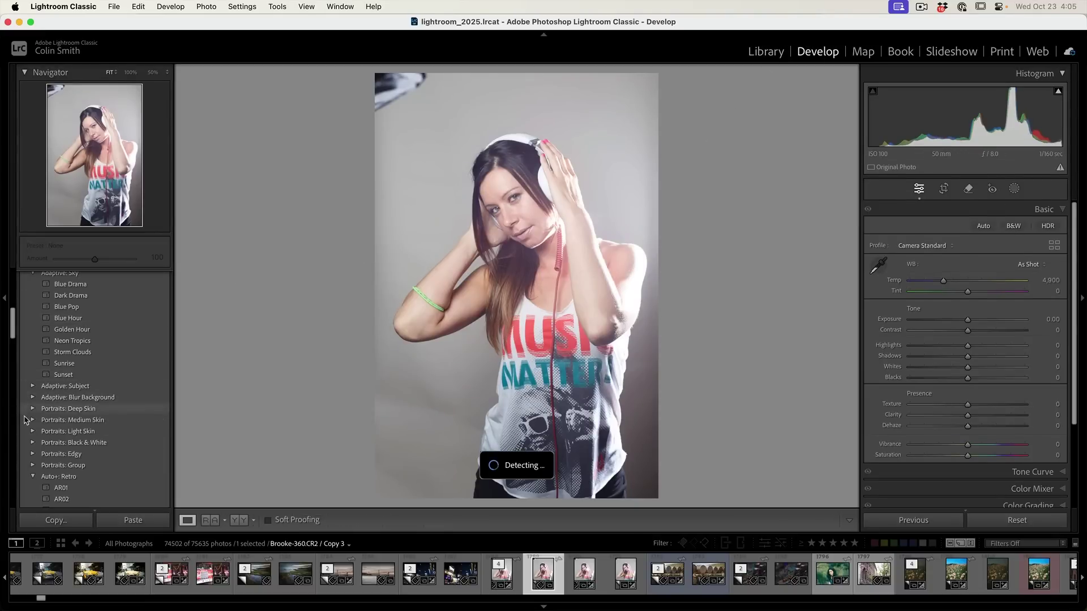
scroll(88, 412, "up", 5)
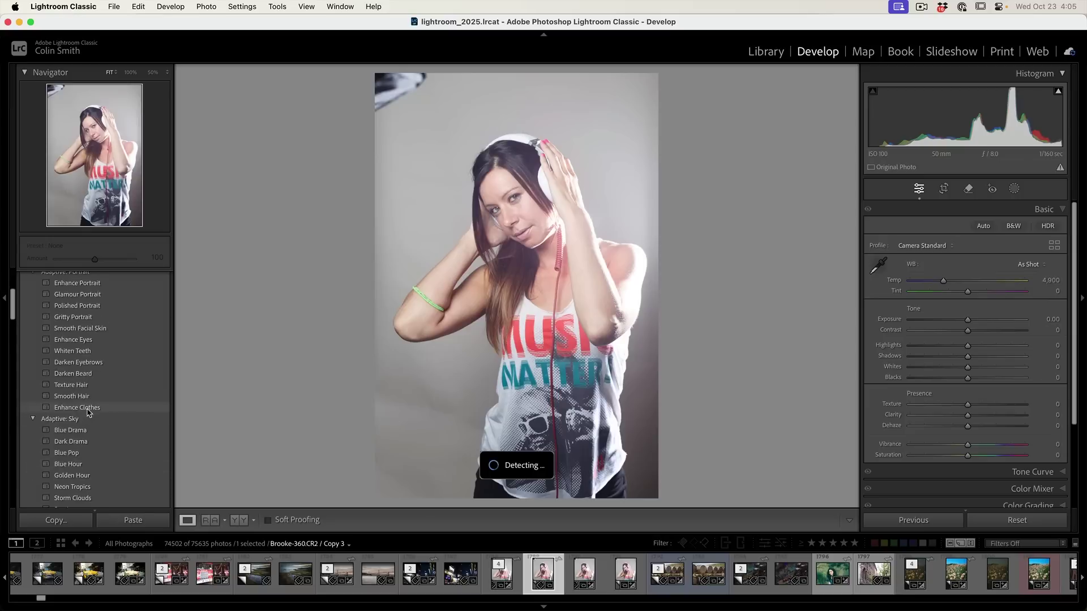
scroll(88, 413, "up", 2)
left_click(73, 300)
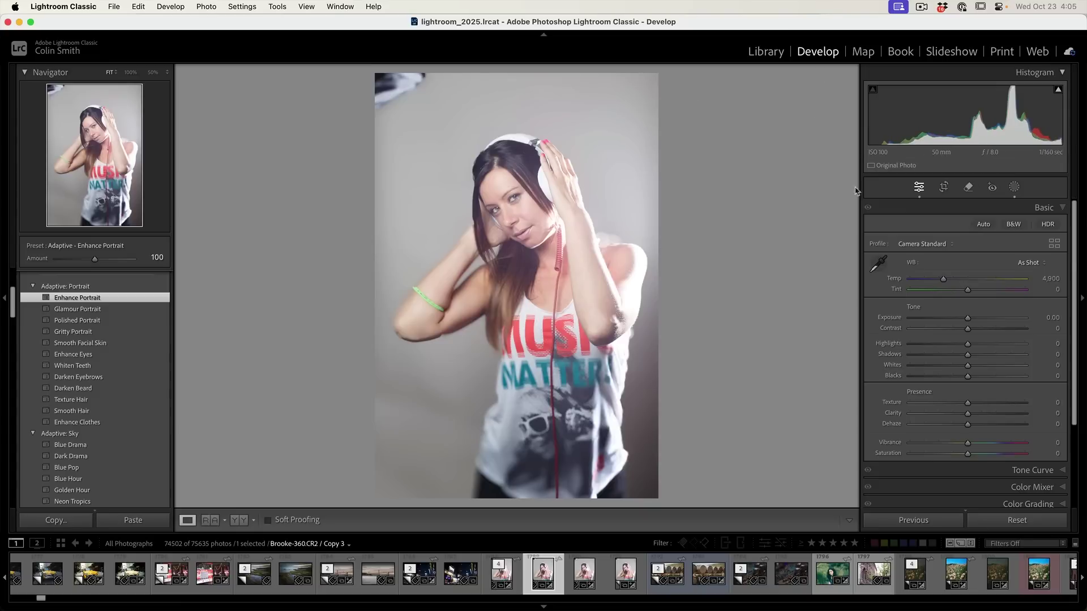
left_click(1015, 187)
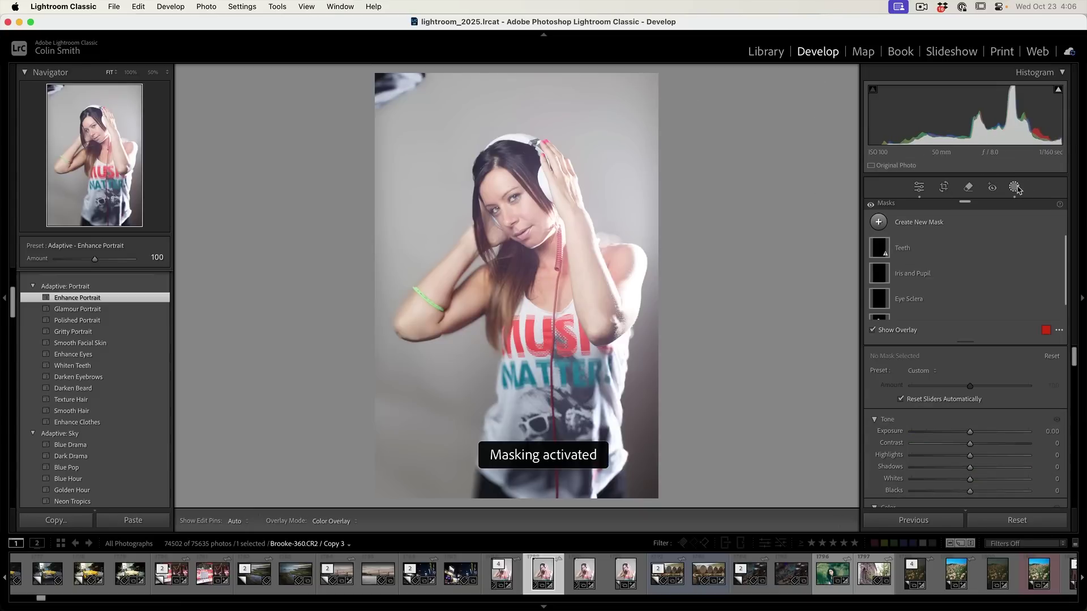
scroll(966, 267, "down", 2)
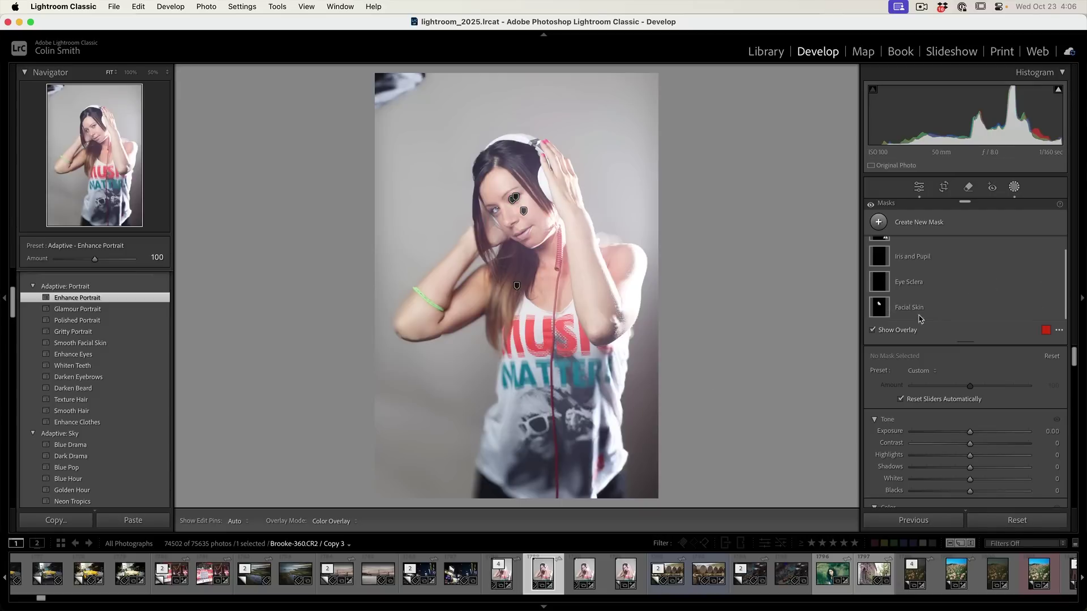
key("shift+w")
left_click(1060, 463)
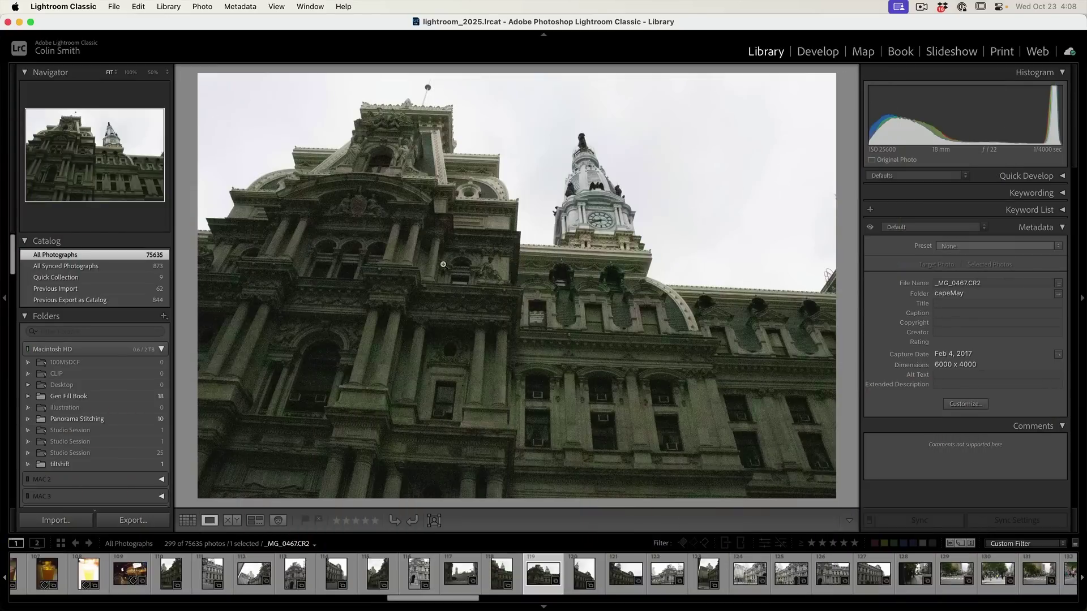
Zoom in and pan across the noisy city hall photo, then return to Fit view.
left_click(444, 265)
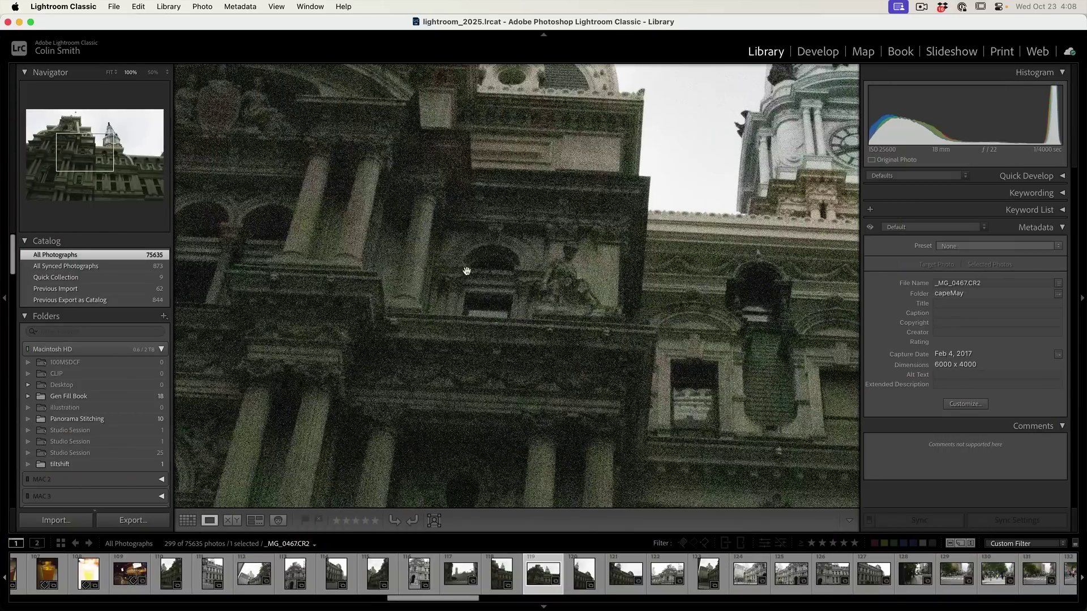
left_click_drag(423, 243, 551, 306)
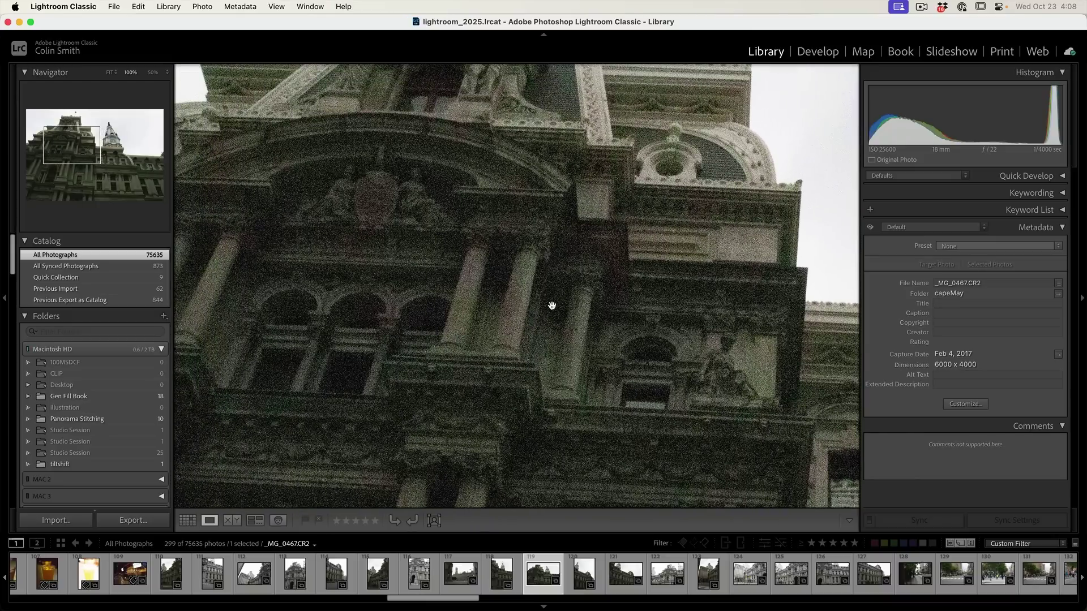
left_click(652, 248)
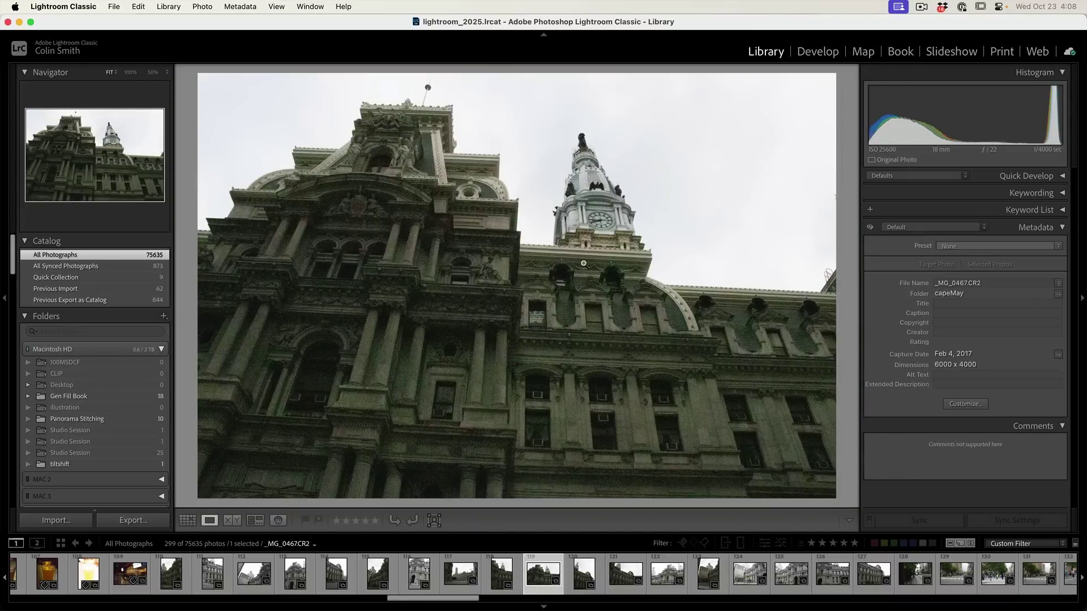
In Develop's Detail panel, open the AI Denoise preview for the city hall photo.
left_click(811, 54)
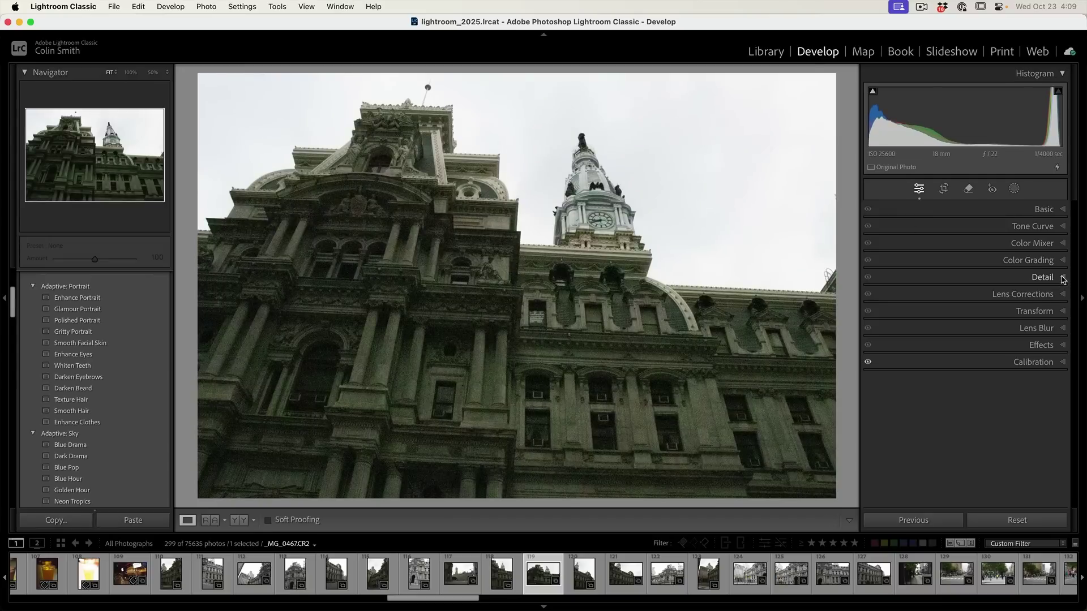
left_click(1061, 280)
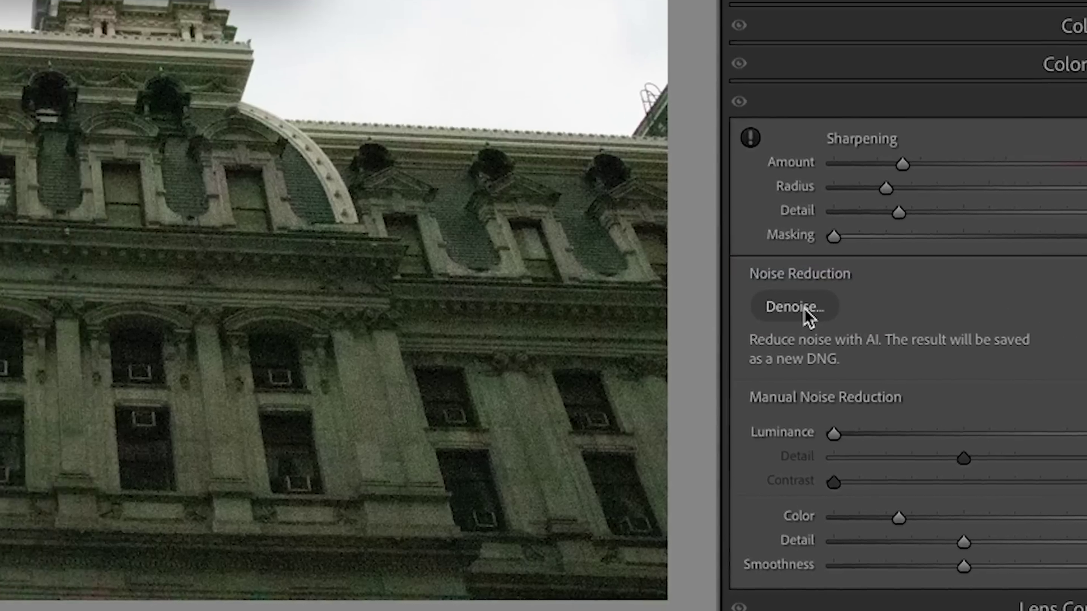
left_click(683, 243)
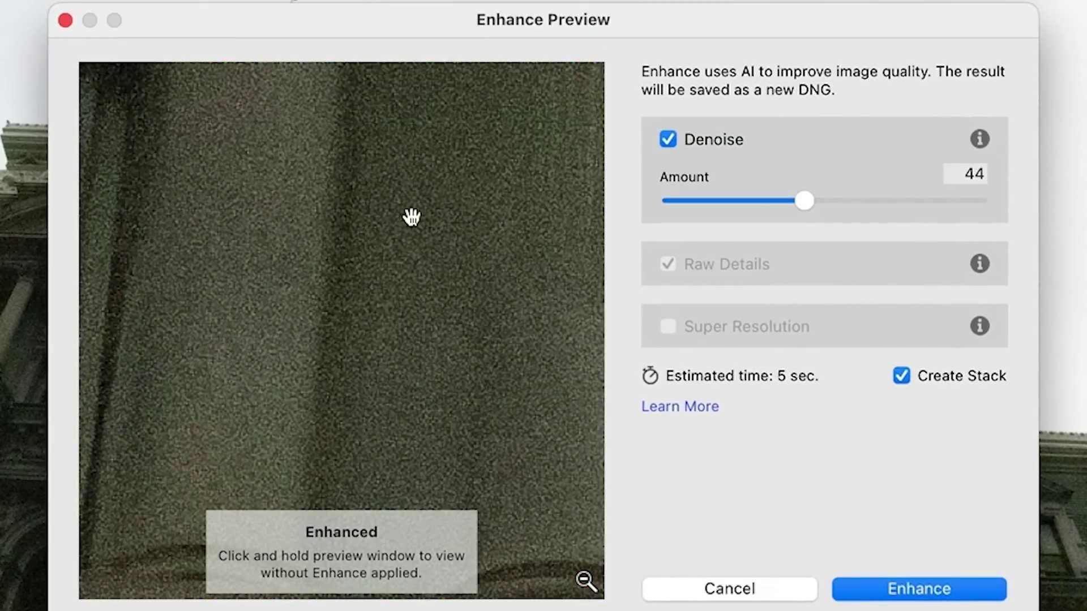
Compare the before and after preview, set Denoise Amount to 43, and enhance into a new DNG.
left_click_drag(412, 218, 510, 340)
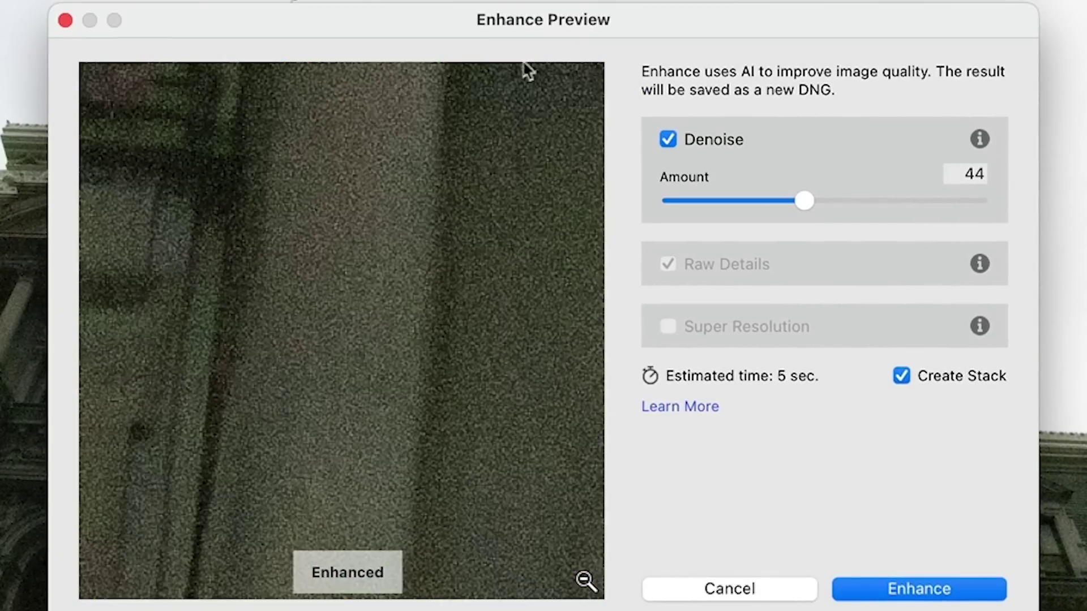
mouse_move(798, 196)
left_mouse_down()
mouse_move(789, 200)
mouse_move(802, 205)
left_mouse_up()
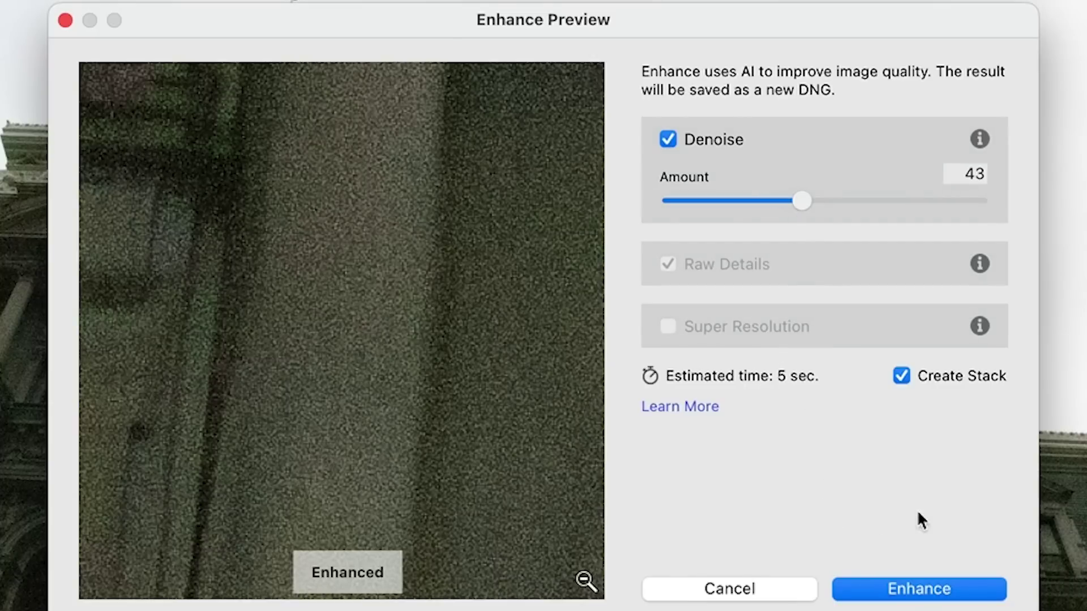
left_click(962, 578)
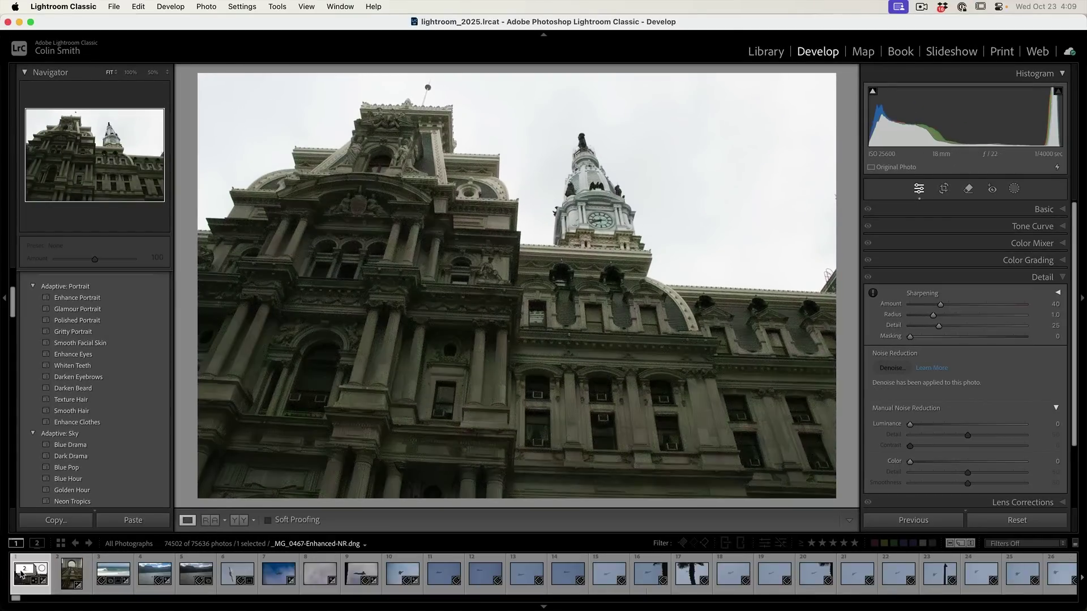
left_click(460, 221)
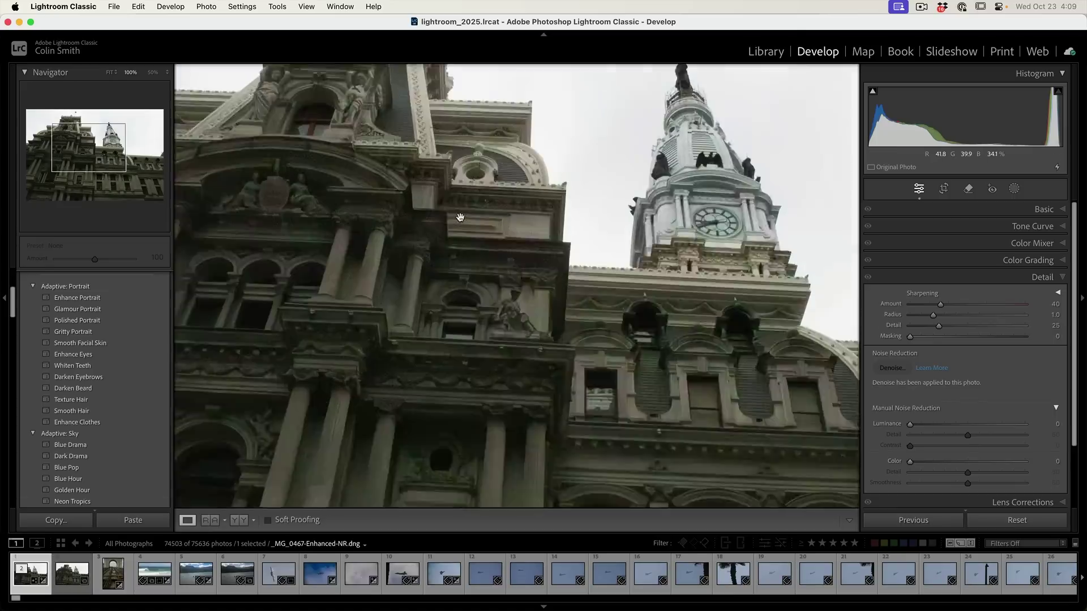
left_click(471, 356)
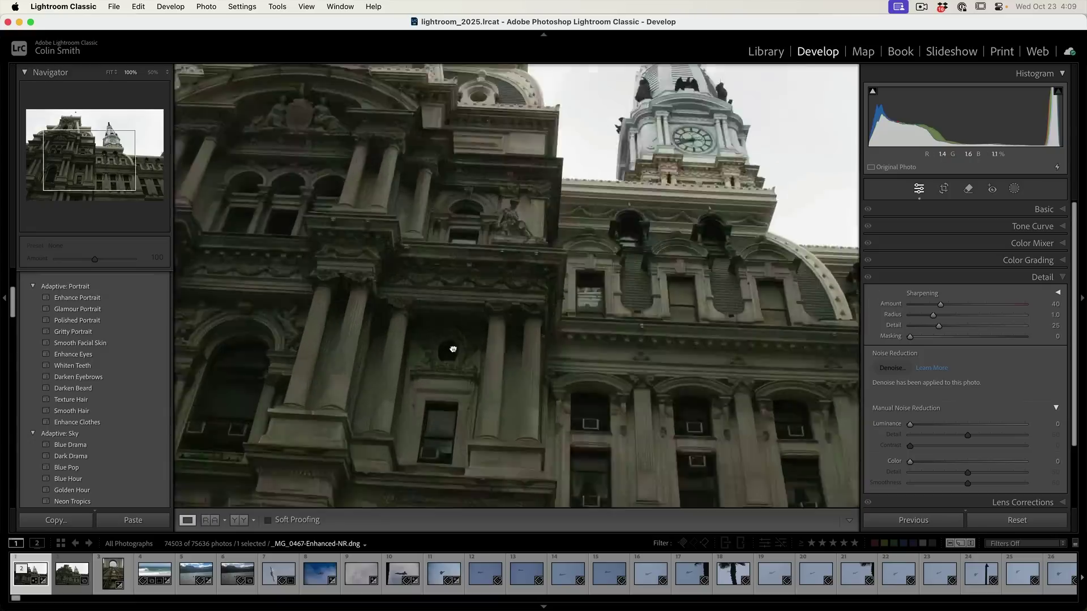
key("Right")
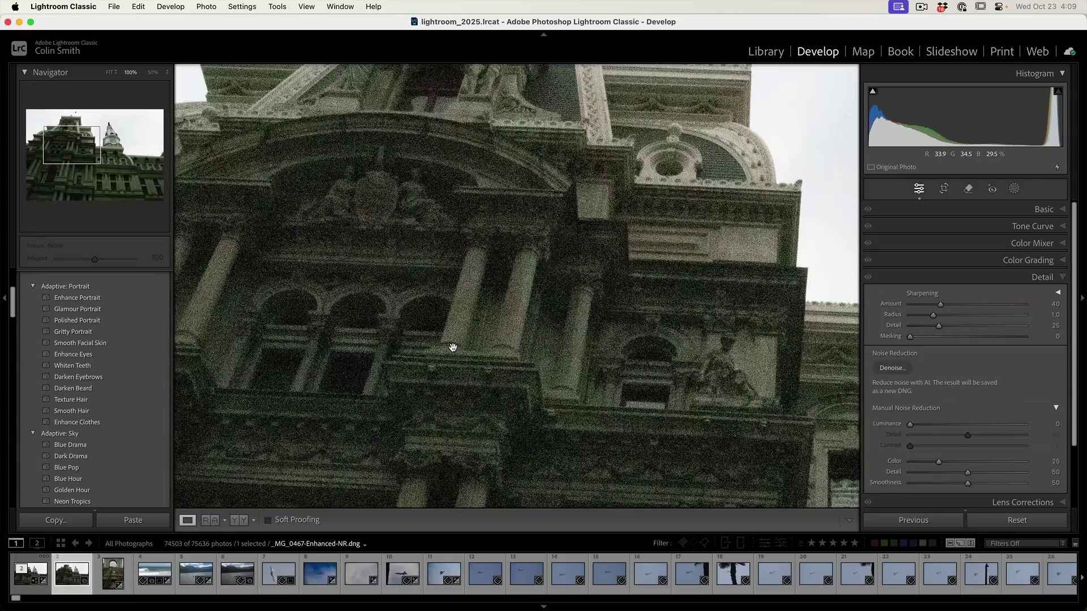
key("Left")
key("Right")
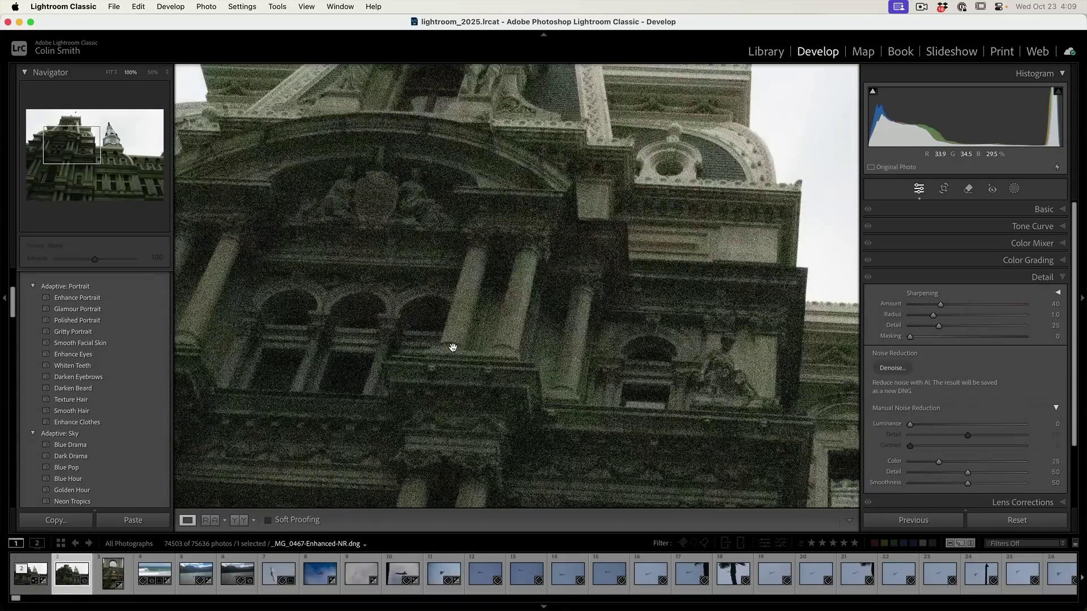
key("Left")
left_click(403, 284)
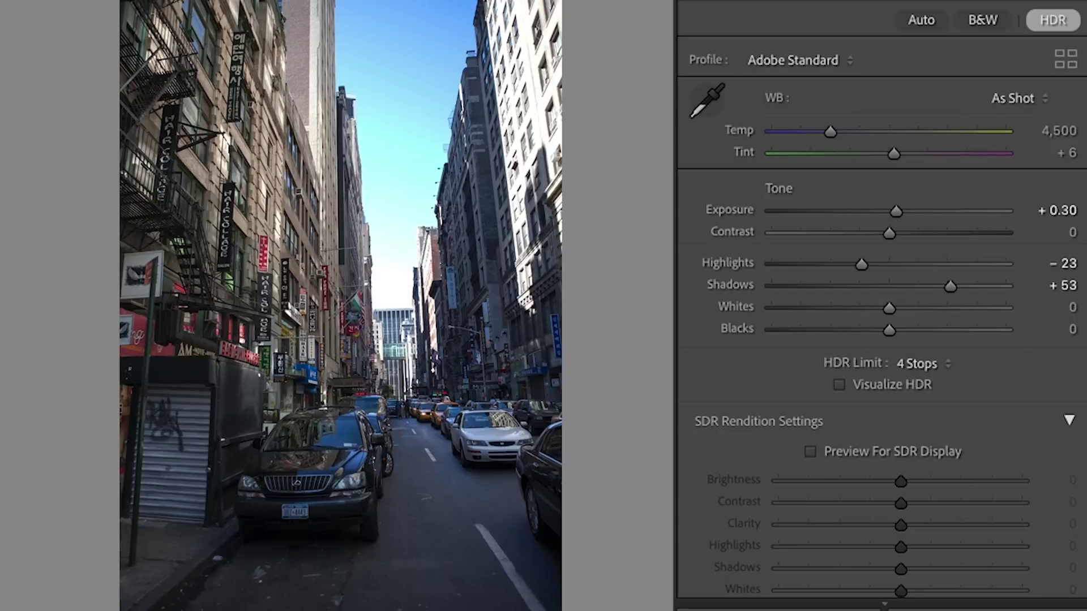
left_click(840, 385)
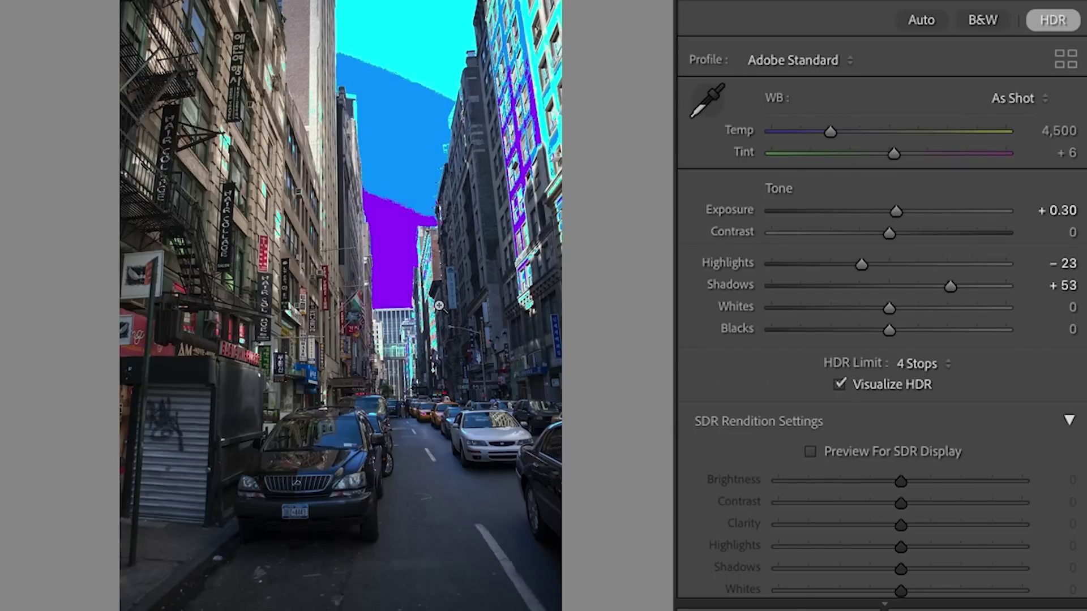
left_click(840, 386)
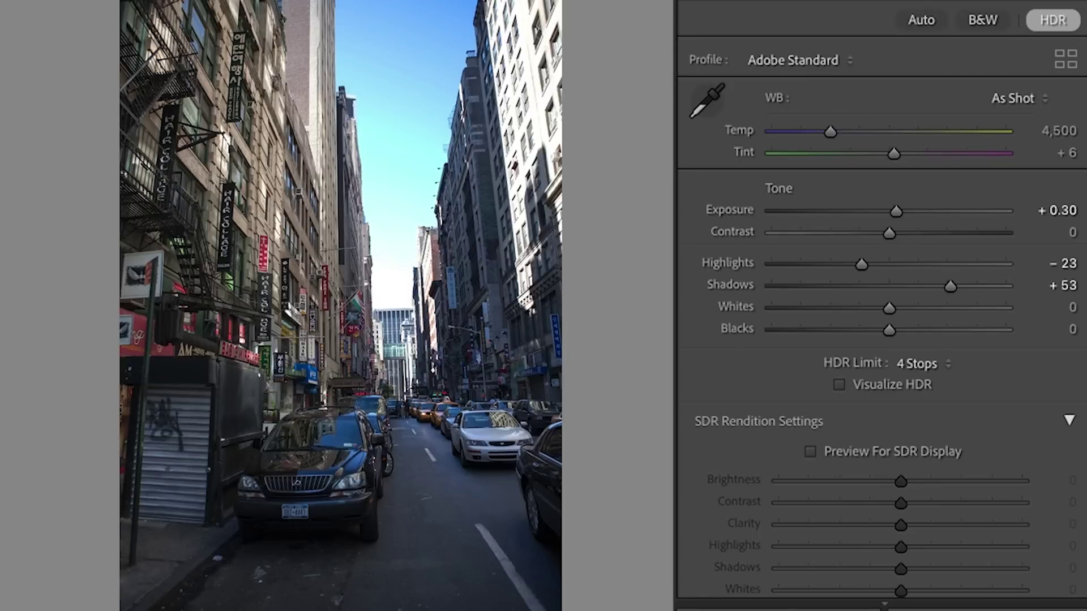
scroll(881, 298, "down", 1)
scroll(881, 299, "down", 4)
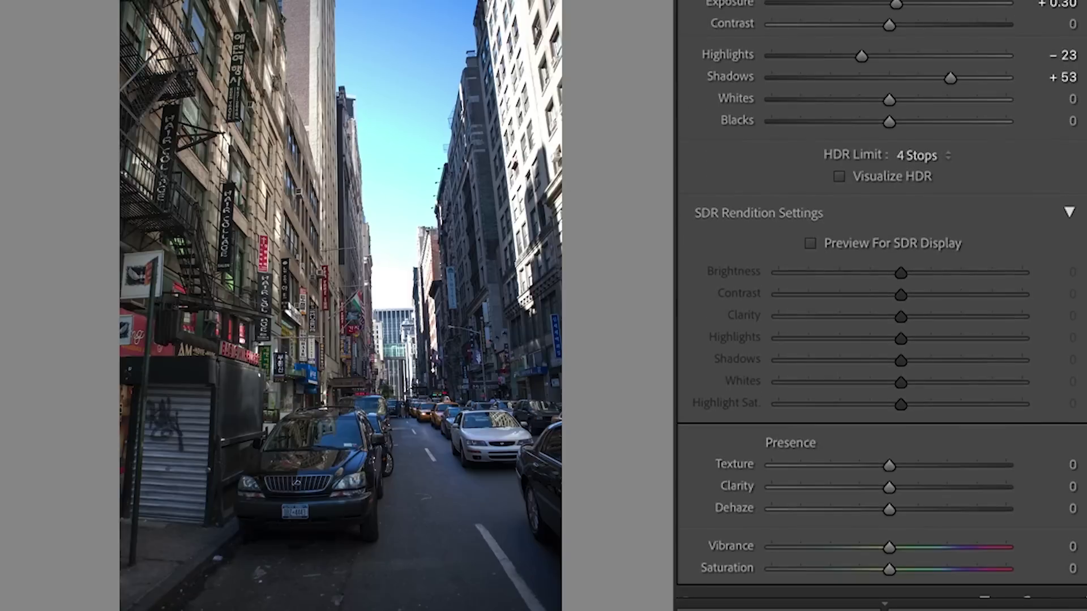
left_click(813, 244)
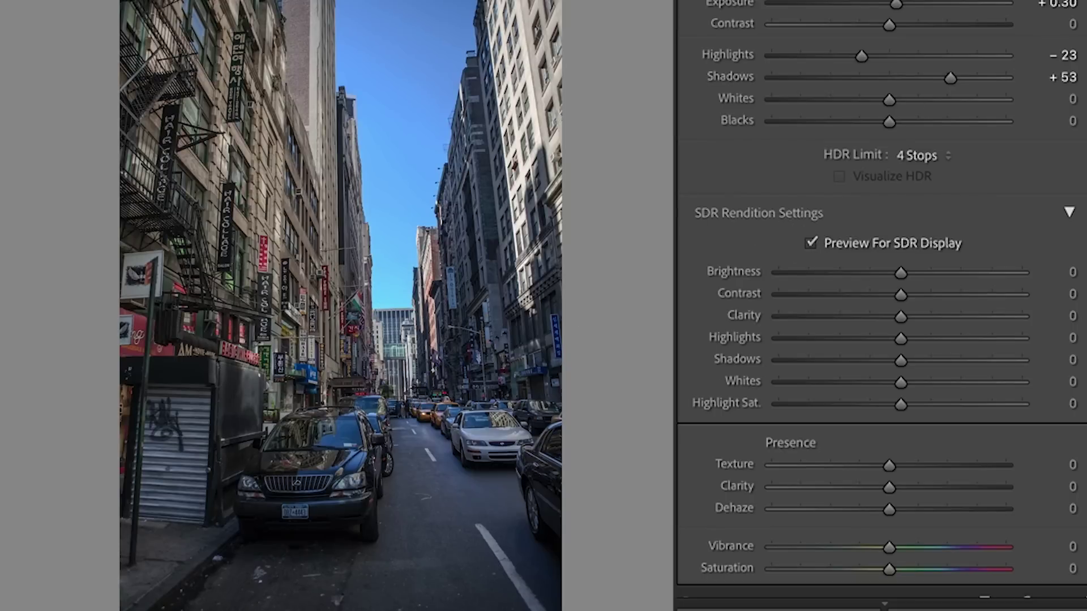
scroll(976, 254, "up", 5)
scroll(978, 54, "up", 2)
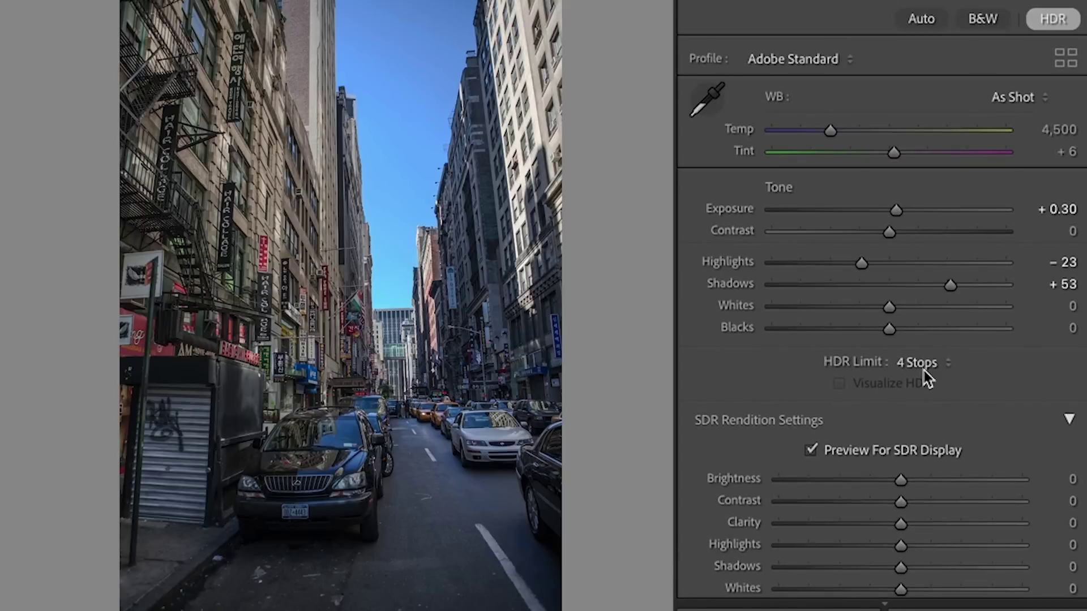
left_click(811, 450)
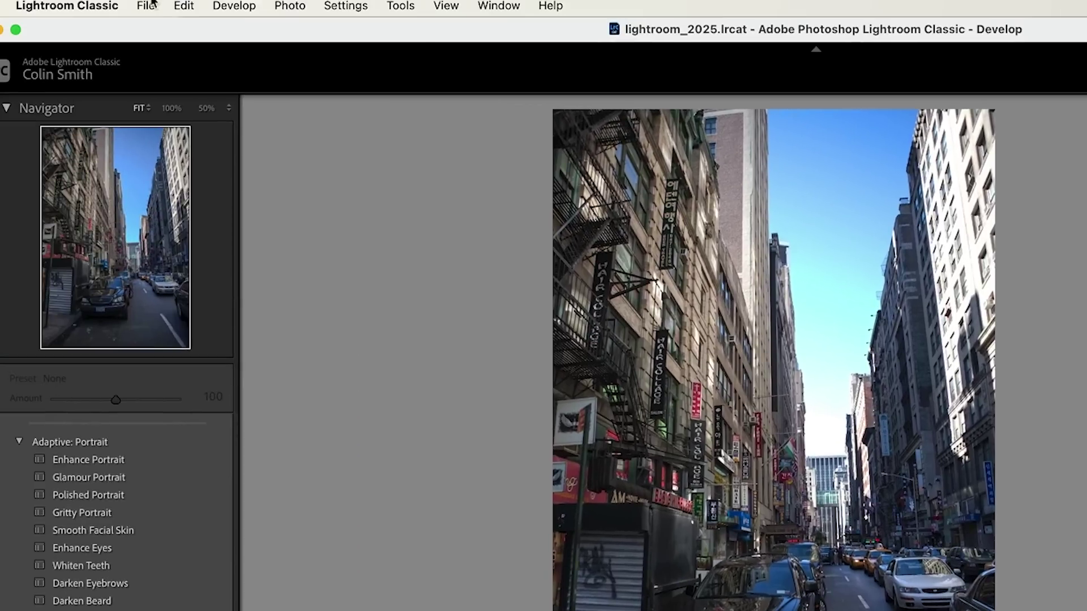
In the street photo's Export settings, choose JPEG XL at quality 70, then click Done.
left_click(145, 6)
left_click(159, 293)
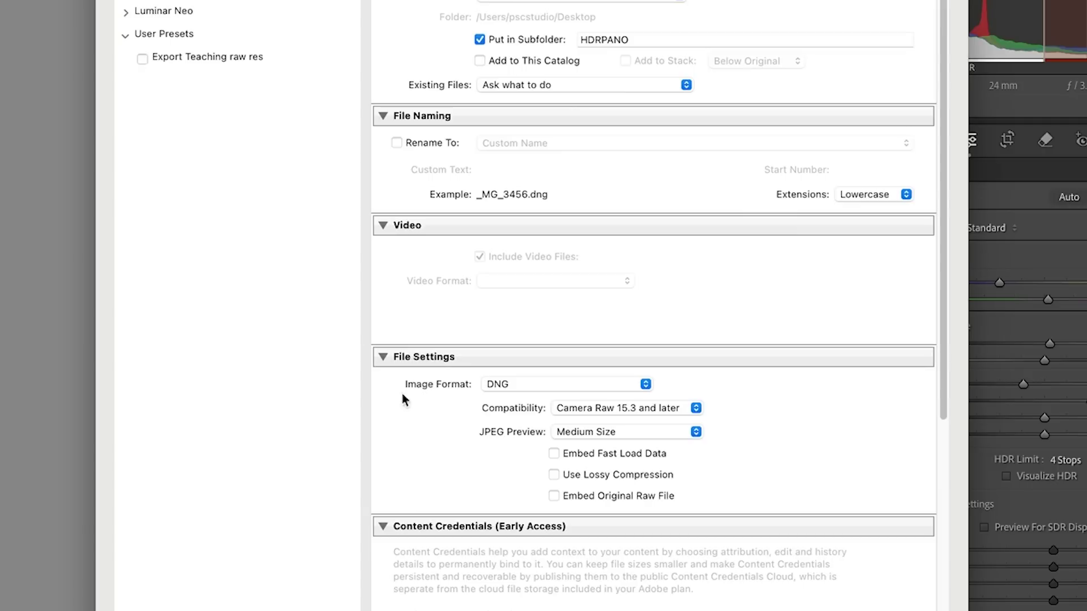
left_click(514, 388)
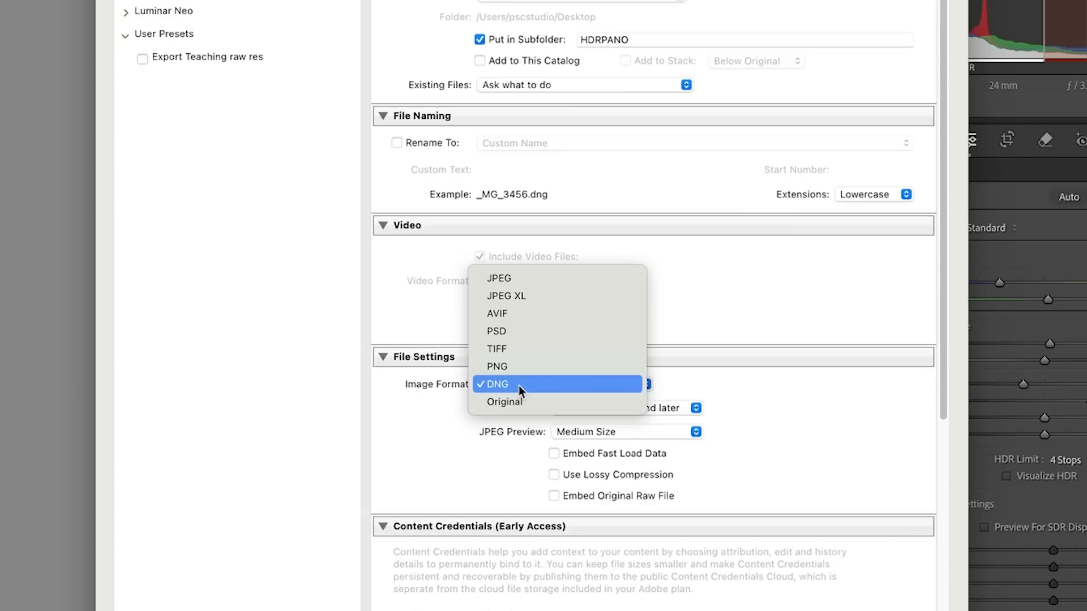
left_click(543, 300)
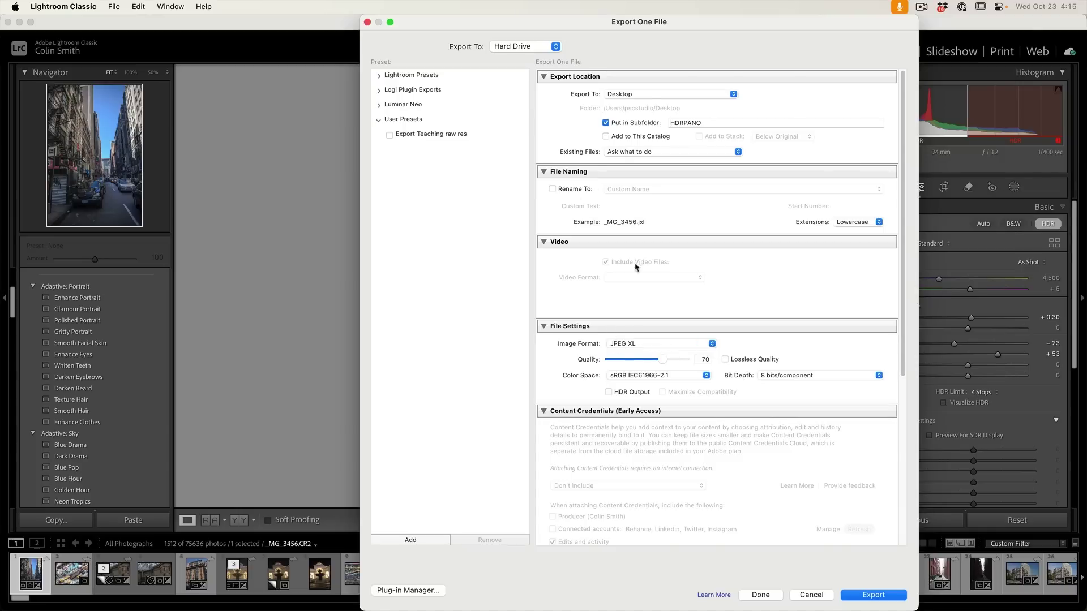
left_click(811, 594)
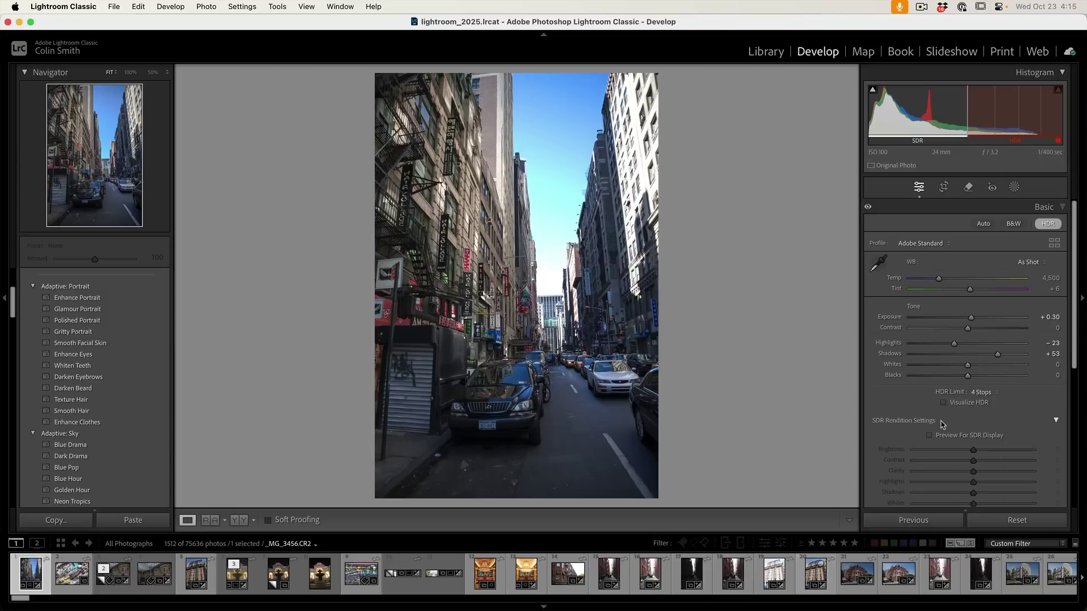
Toggle the SDR display preview on and off, then open a Library secondary display grid with F11.
left_click(931, 436)
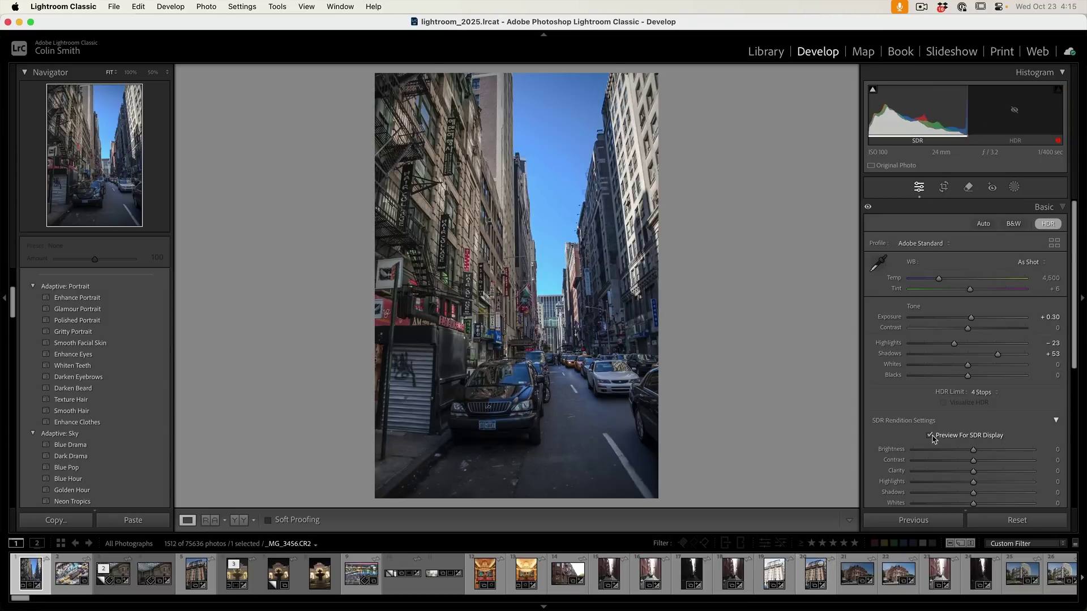
left_click(930, 435)
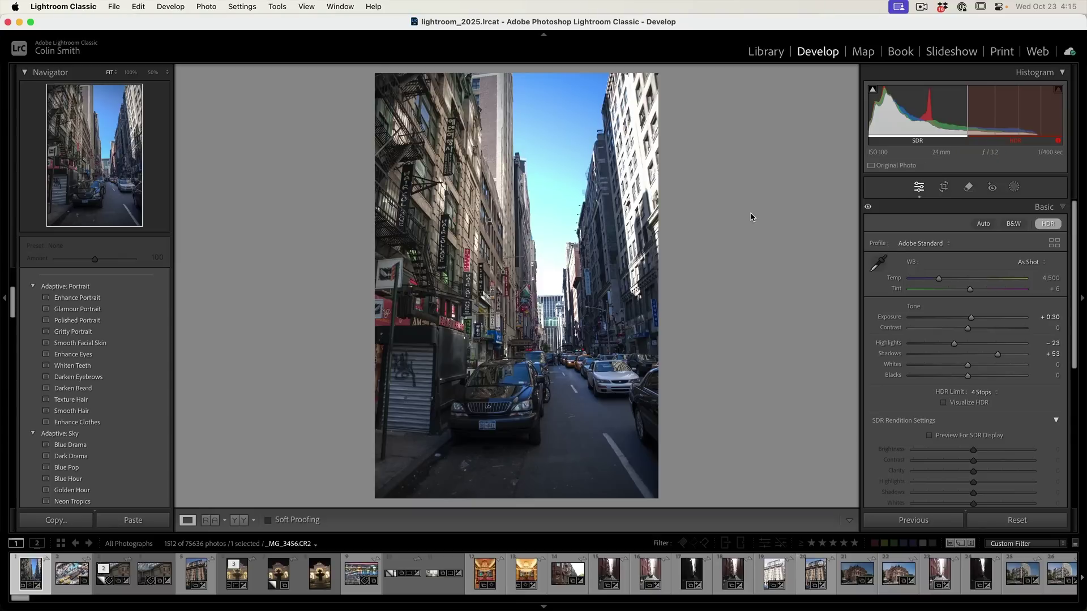
left_click(765, 51)
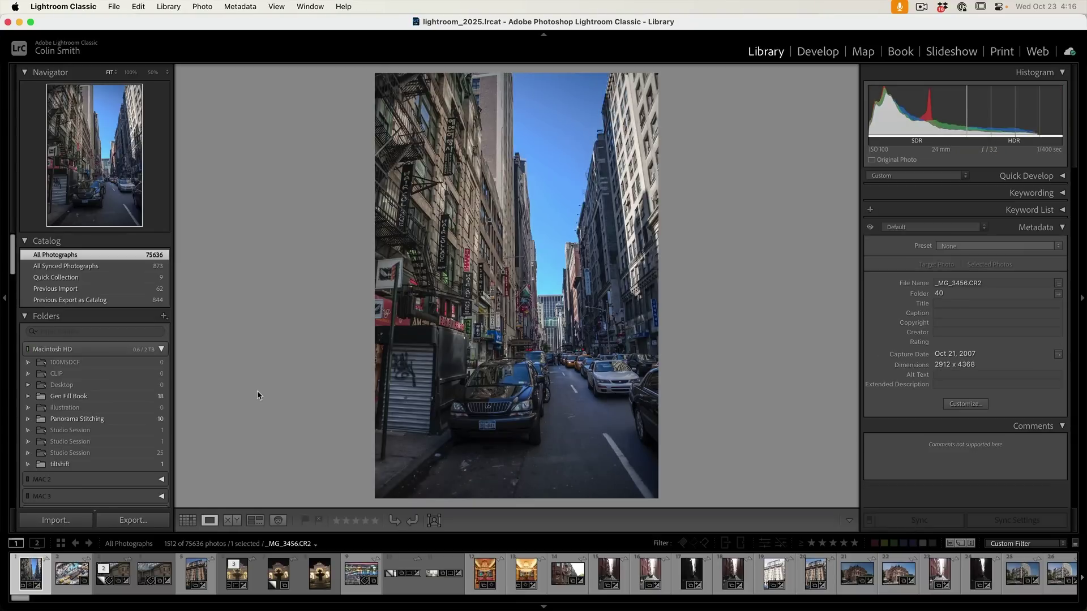
key("super+F11")
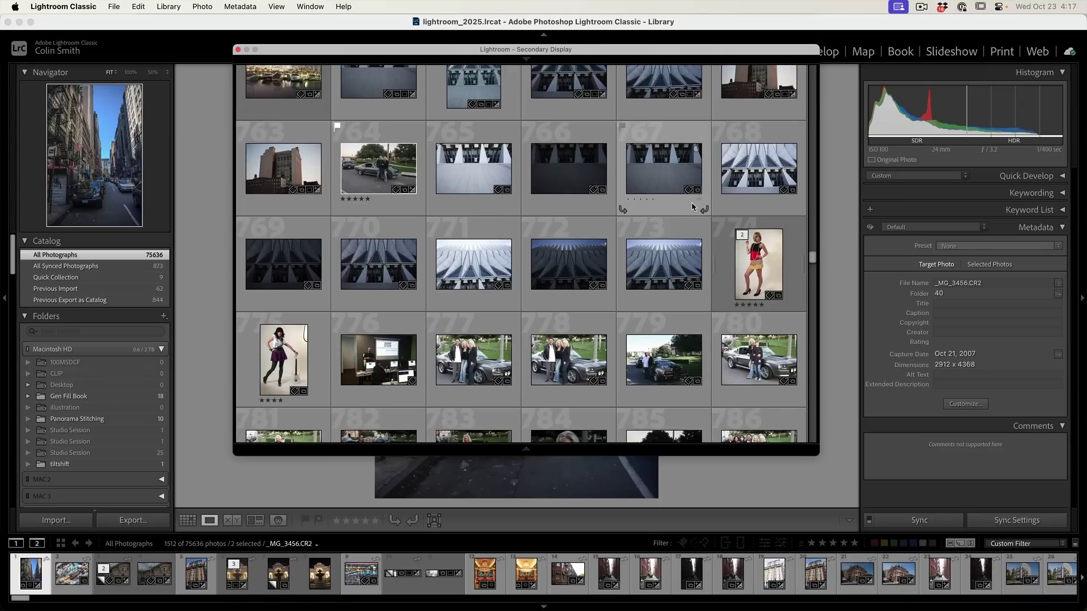
mouse_move(378, 92)
mouse_move(284, 70)
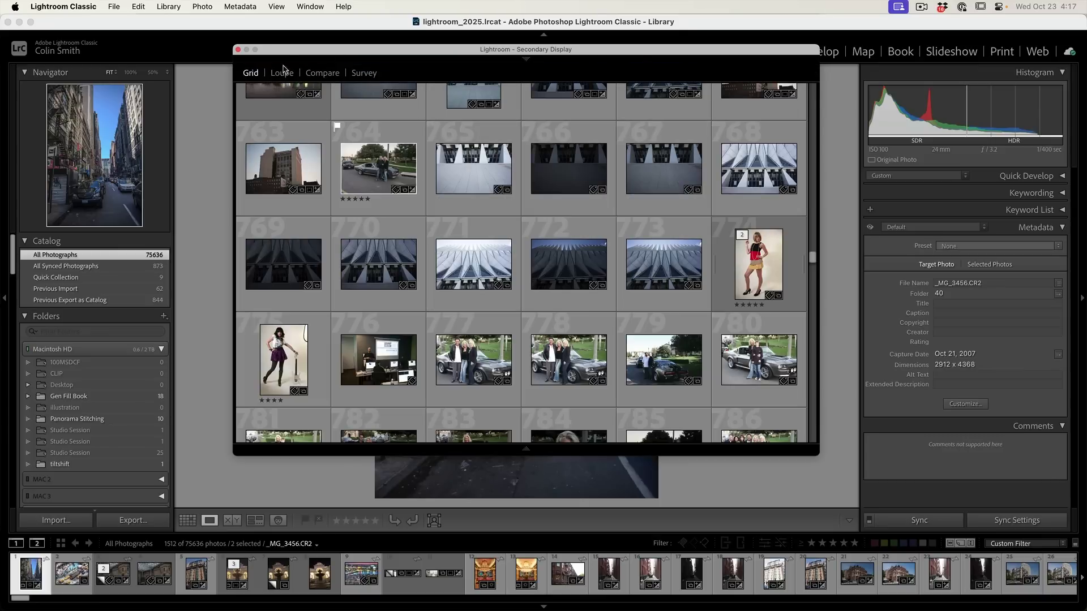
Switch the secondary display window from the grid to Loupe view of the New York street photo.
left_click(281, 73)
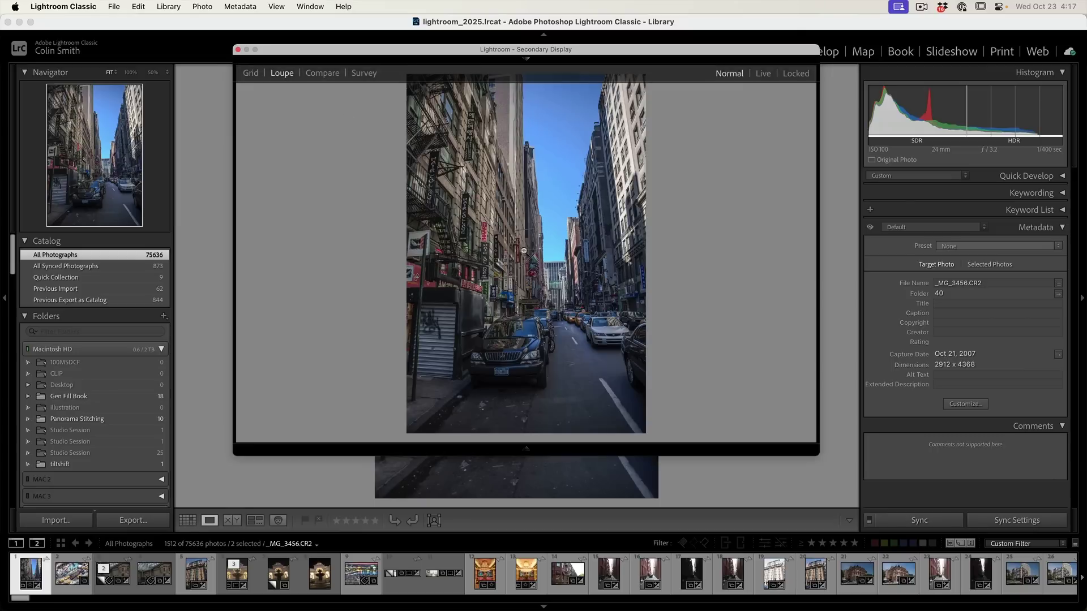